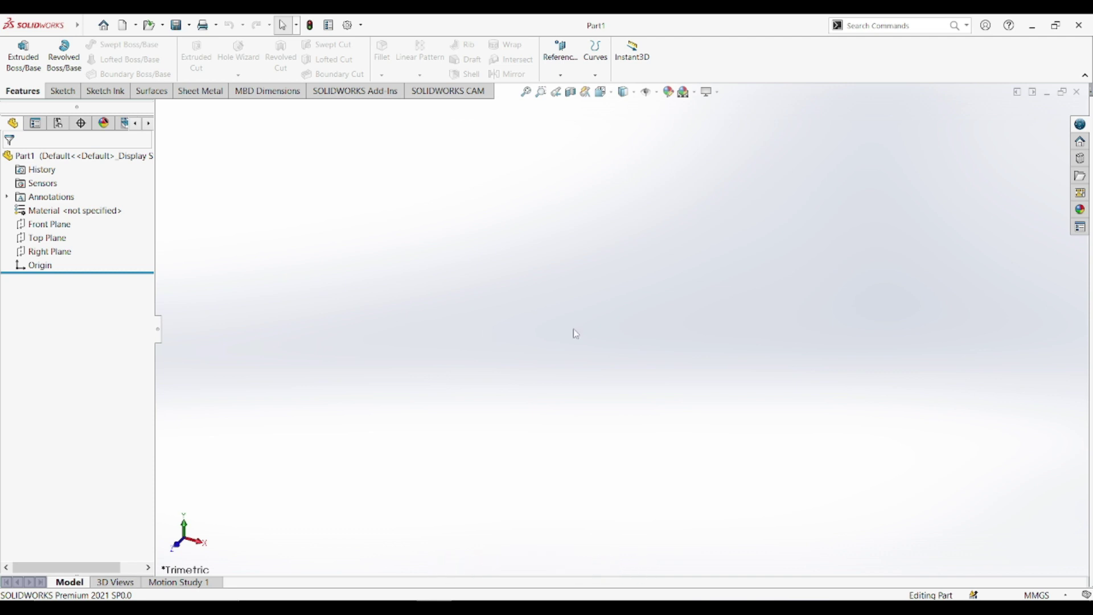
# Check the part's units and start a new sketch on the Front Plane.
pyautogui.click(1054, 595)
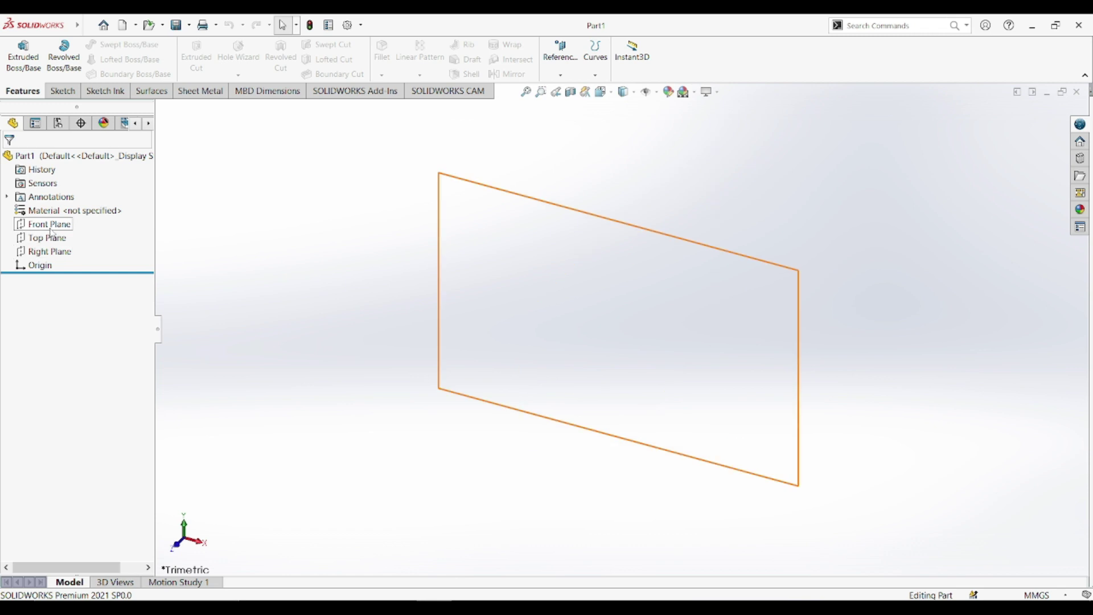
pyautogui.click(47, 223)
pyautogui.click(60, 213)
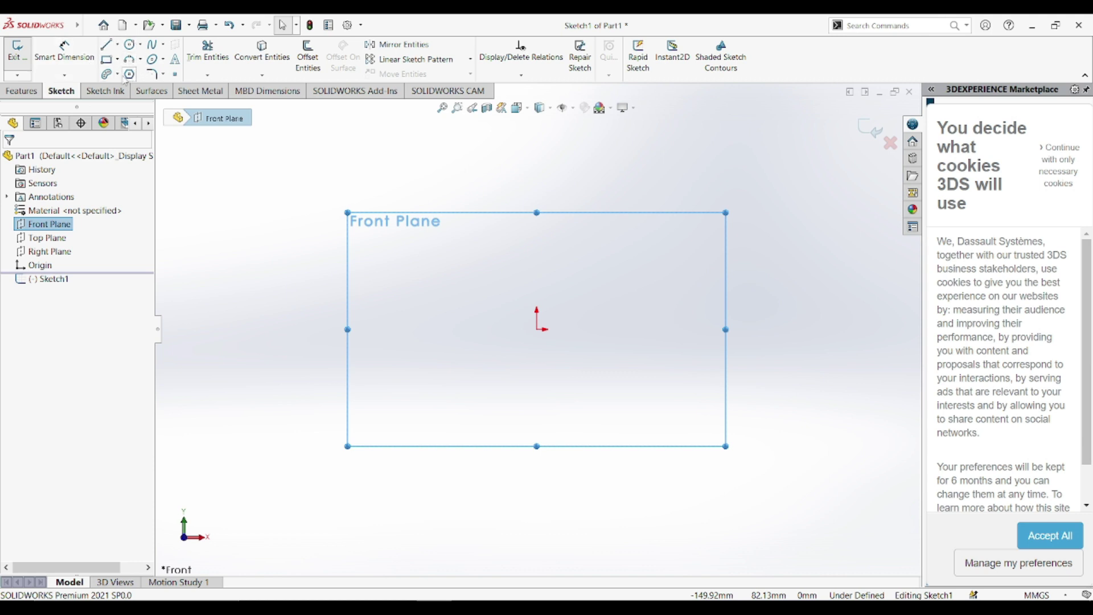
# Draw a center rectangle around the origin, with construction diagonals.
pyautogui.click(107, 59)
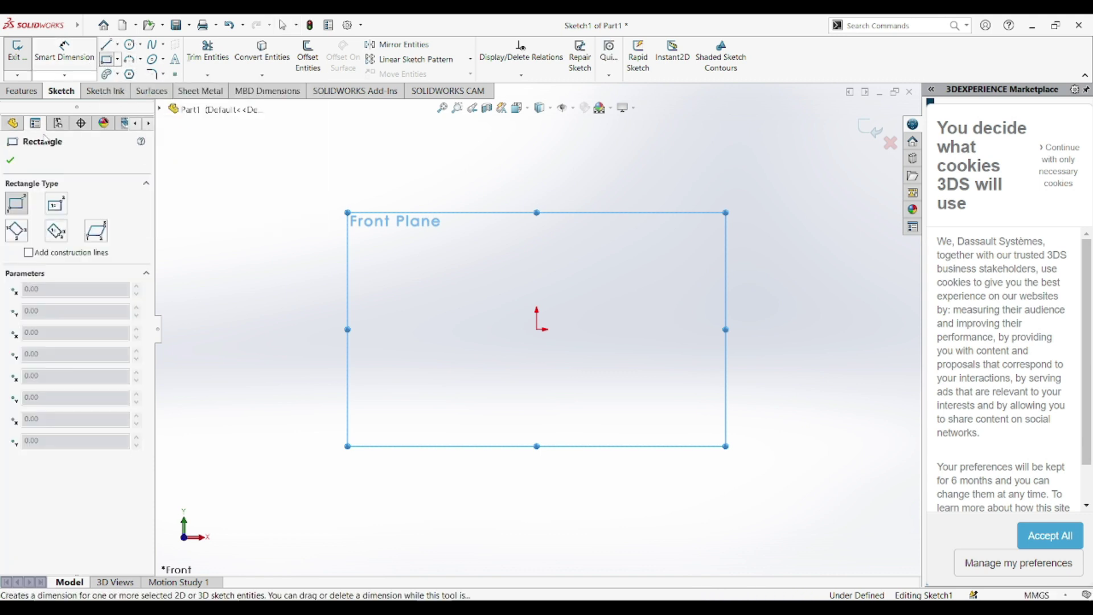
pyautogui.click(57, 209)
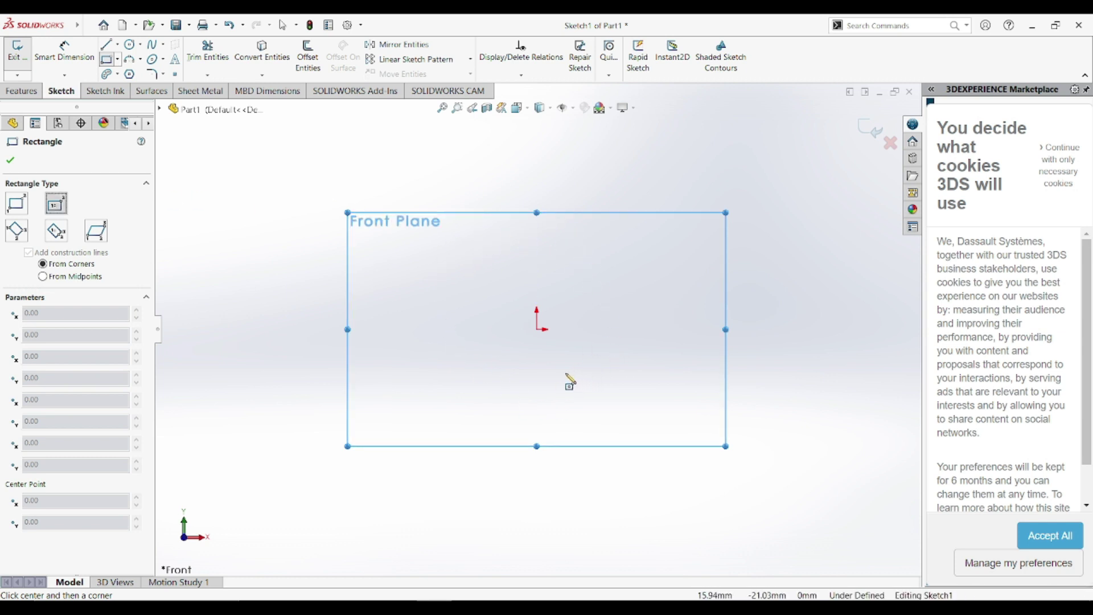
pyautogui.click(537, 329)
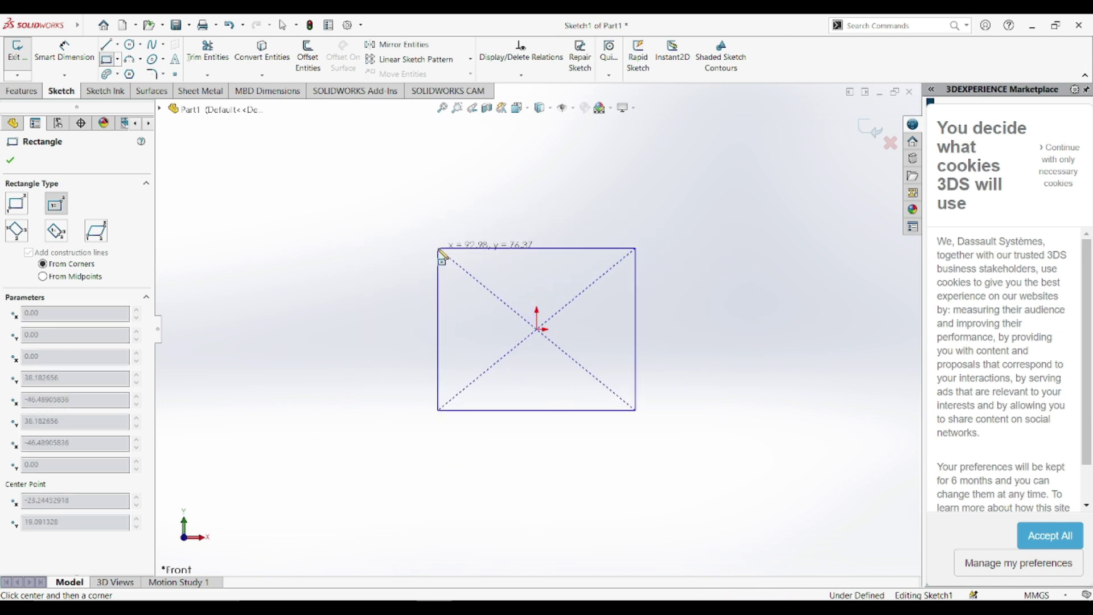
pyautogui.click(438, 249)
pyautogui.rightClick(408, 260)
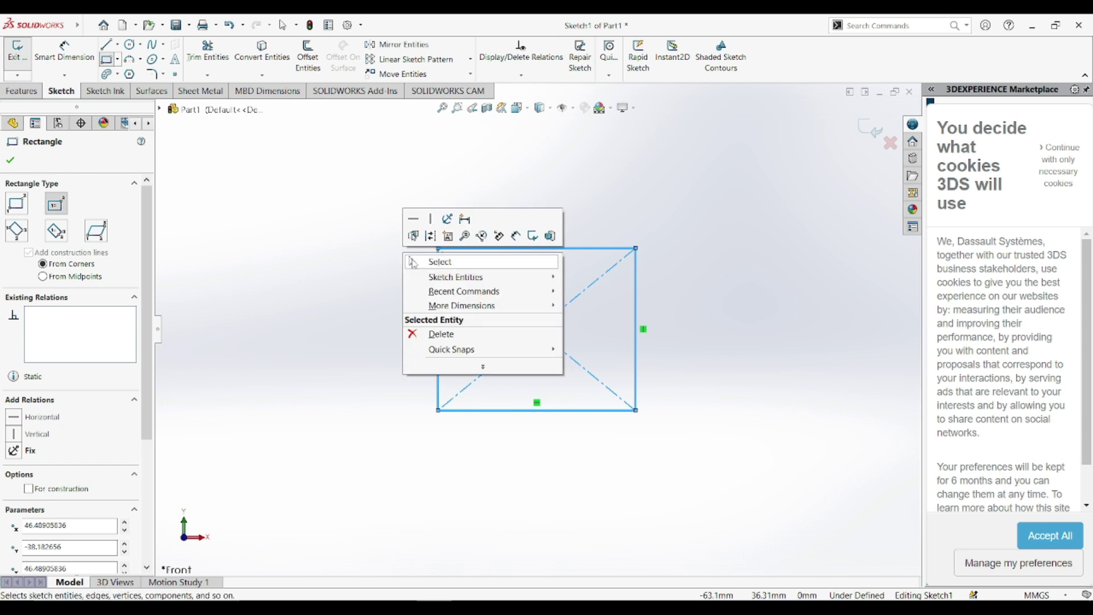
pyautogui.click(414, 263)
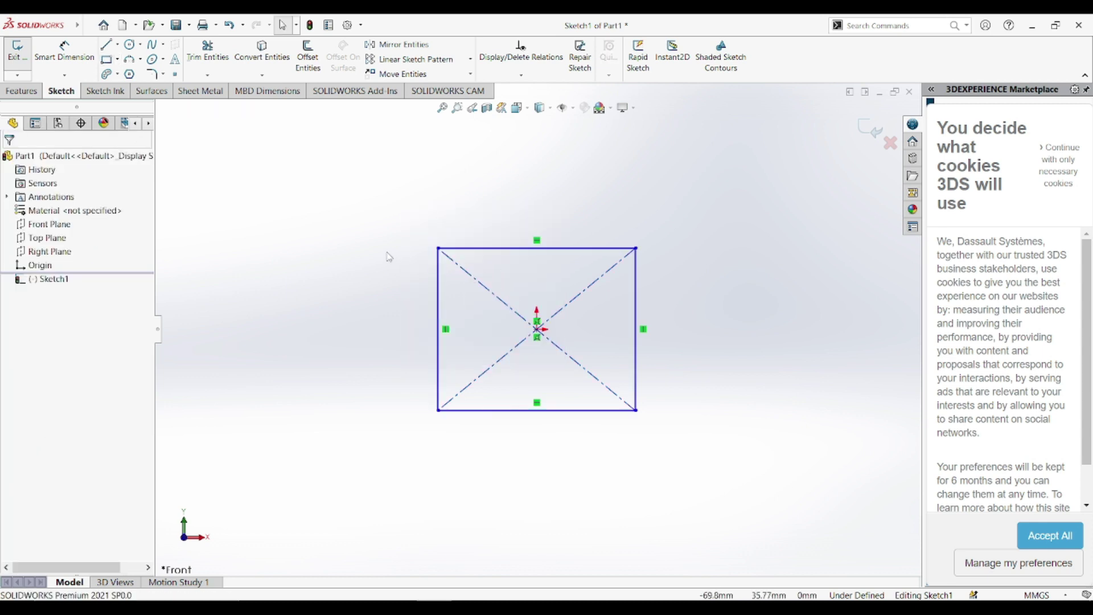
# Dimension the rectangle's top edge to 90 mm and its left edge to 70 mm.
pyautogui.click(64, 50)
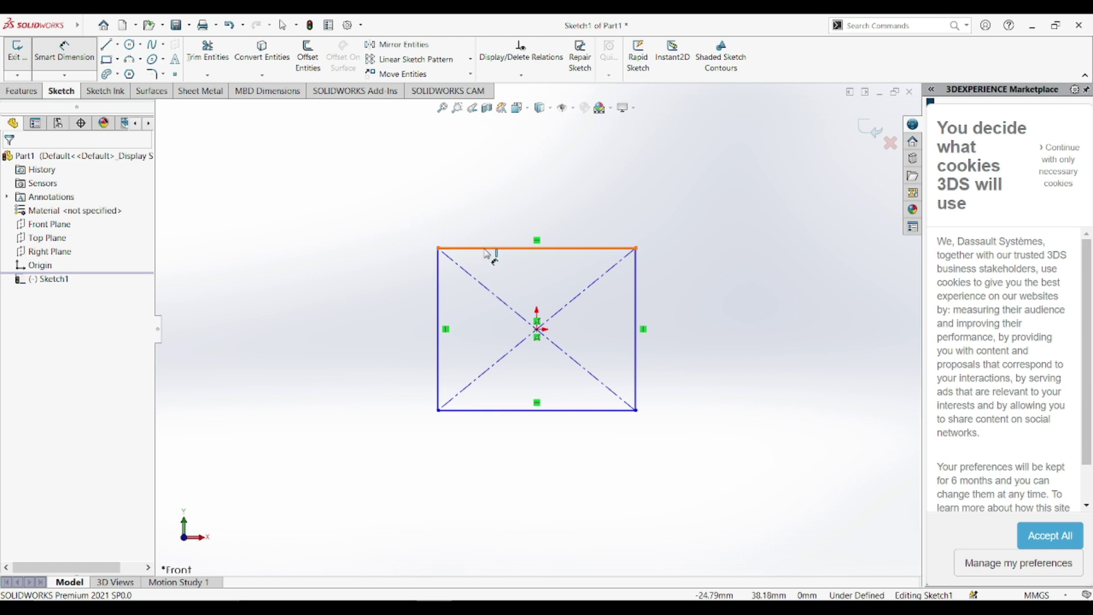
pyautogui.click(515, 212)
pyautogui.click(512, 207)
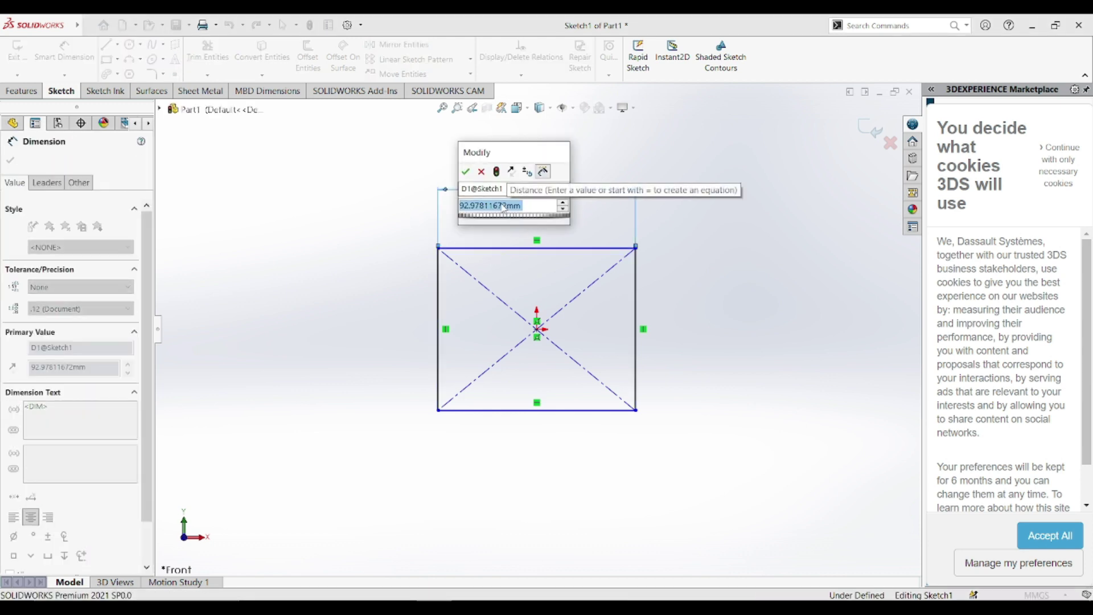
pyautogui.write('90')
pyautogui.press('Return')
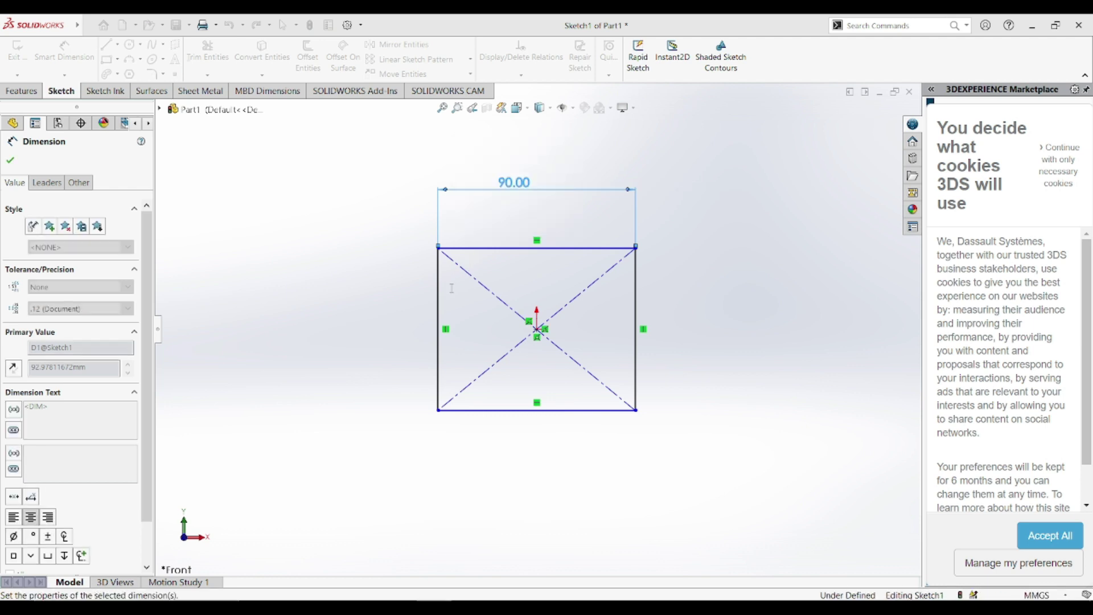
pyautogui.click(438, 325)
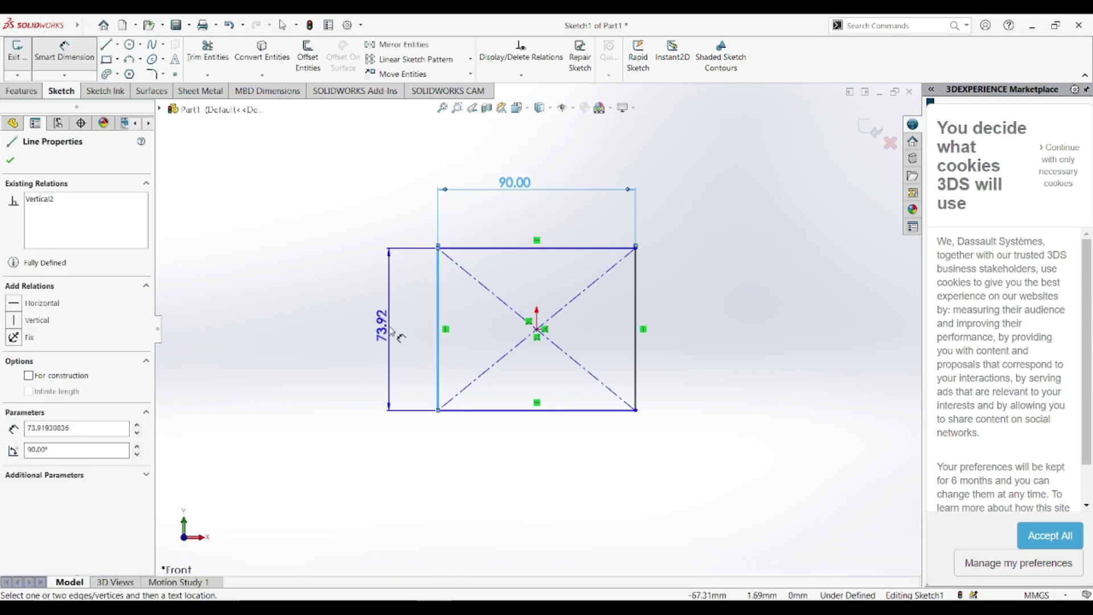
pyautogui.click(313, 338)
pyautogui.write('70')
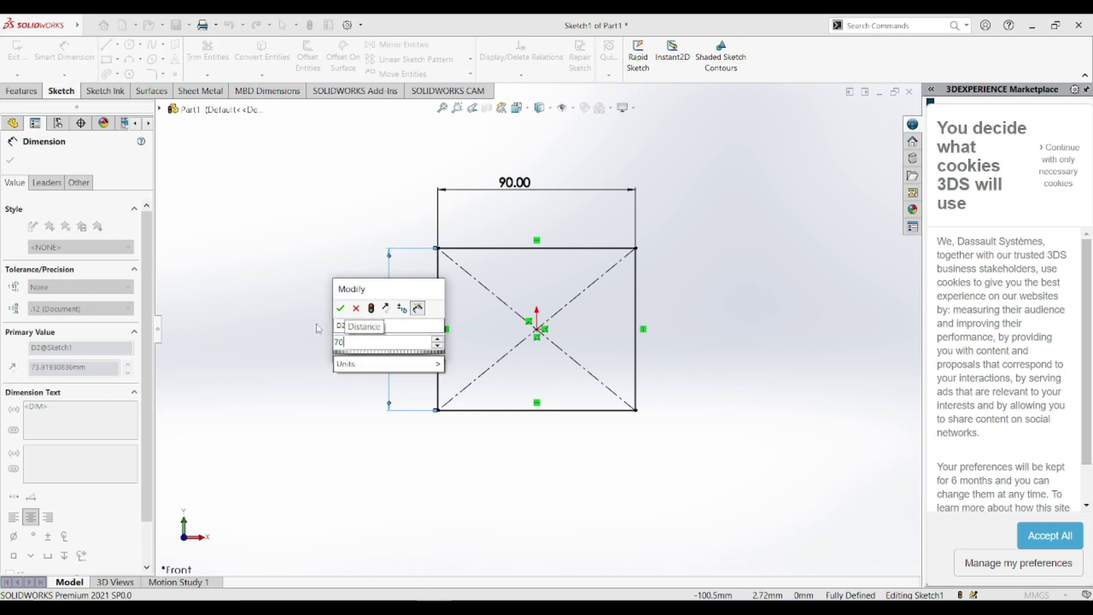
pyautogui.press('Return')
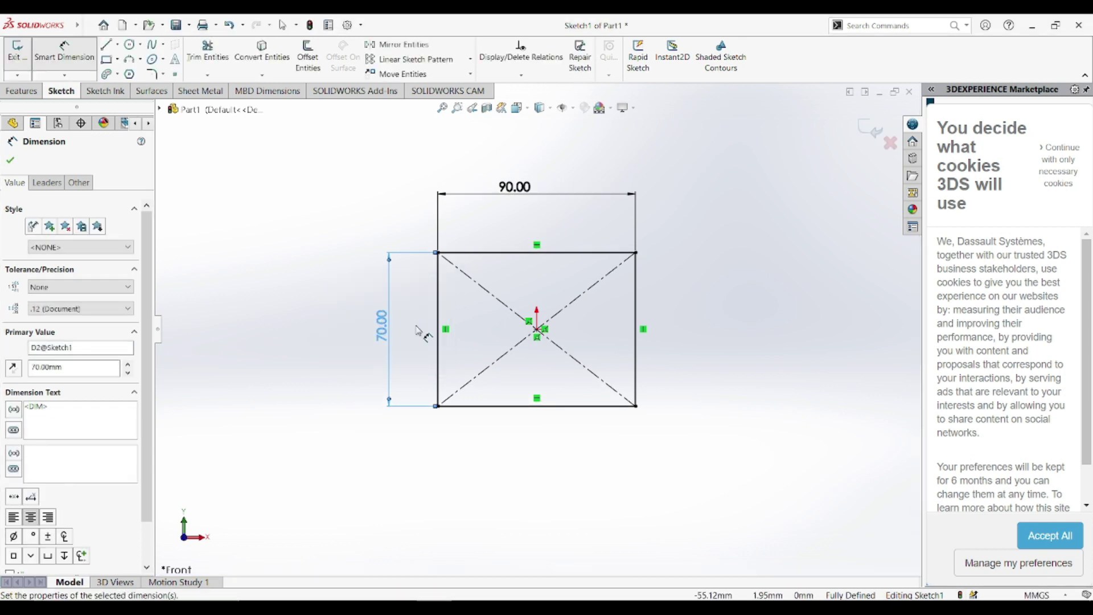
pyautogui.click(10, 161)
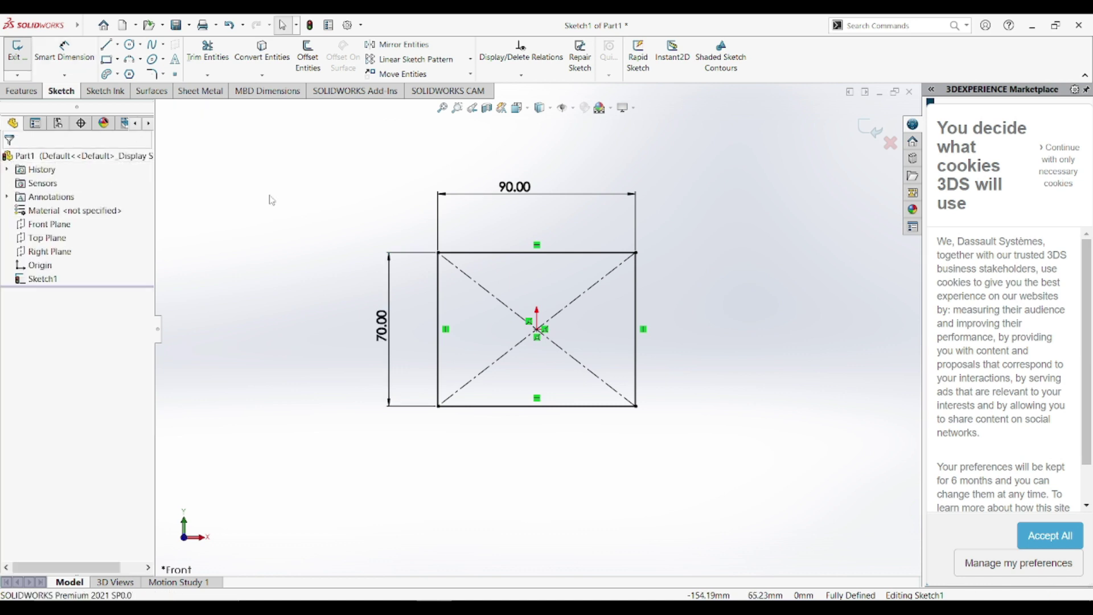
pyautogui.click(26, 93)
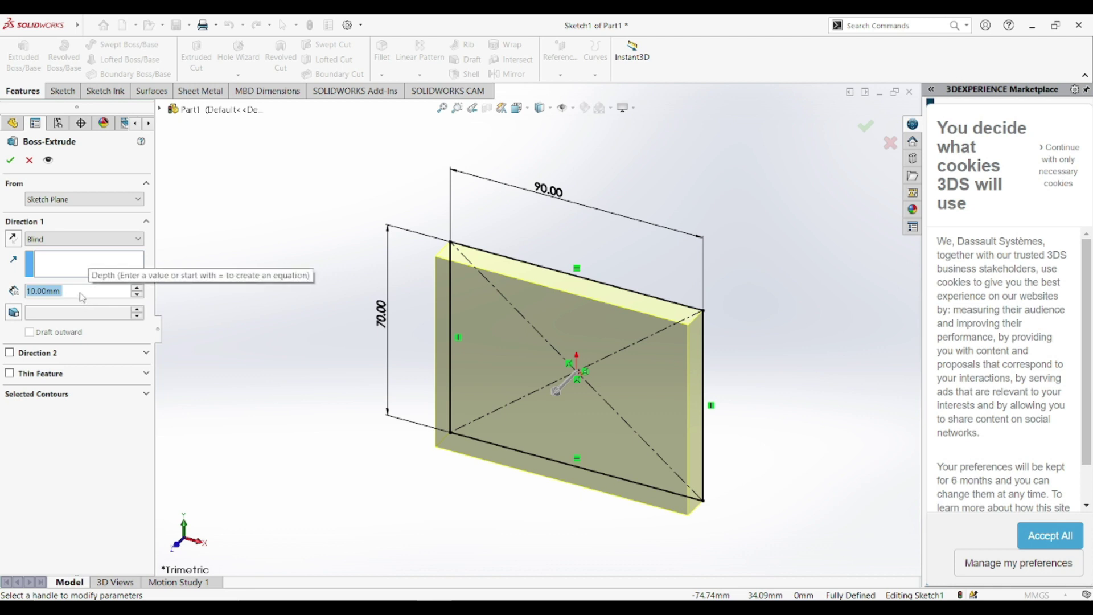
# Accept the 10 mm blind extrusion, making the 90 × 70 plate Boss-Extrude1.
pyautogui.click(9, 162)
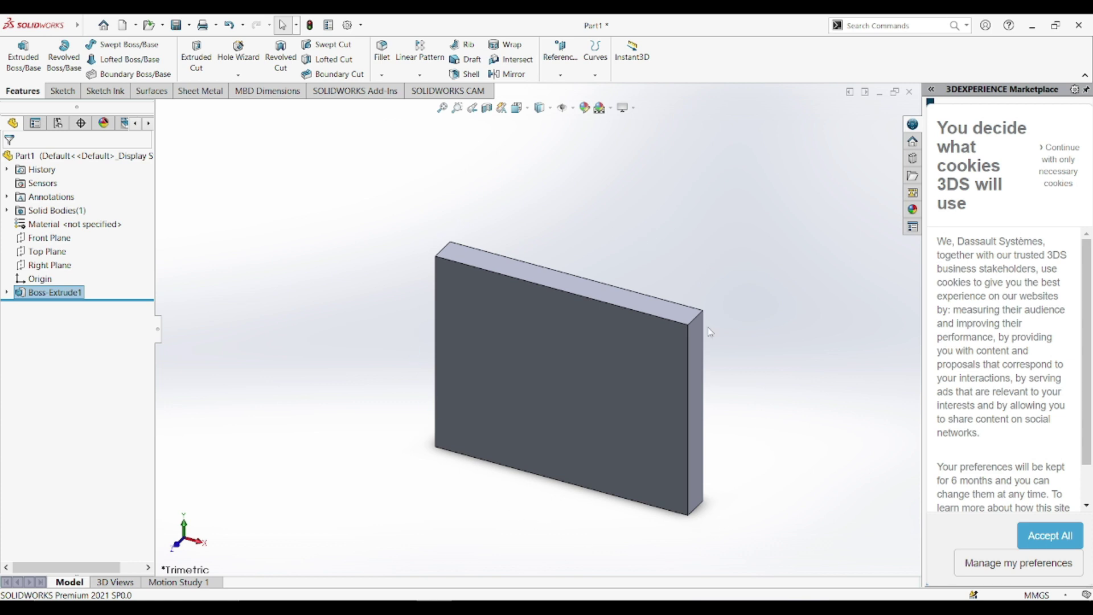
pyautogui.click(568, 363)
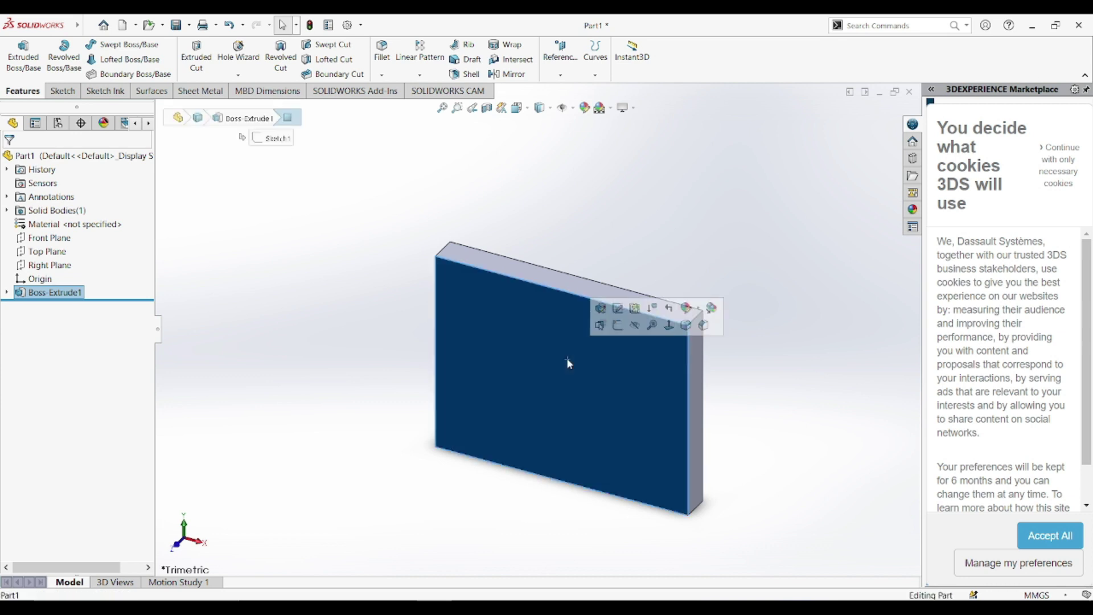
# Sketch a circle of about 5.8 mm radius near the upper-left corner of the front face.
pyautogui.click(619, 327)
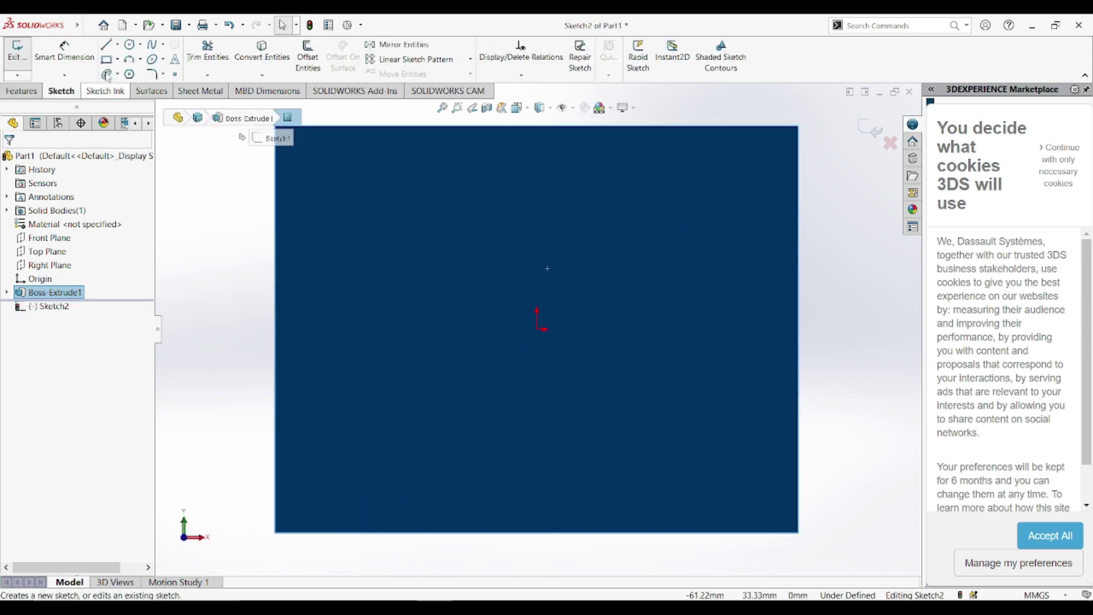
pyautogui.click(130, 45)
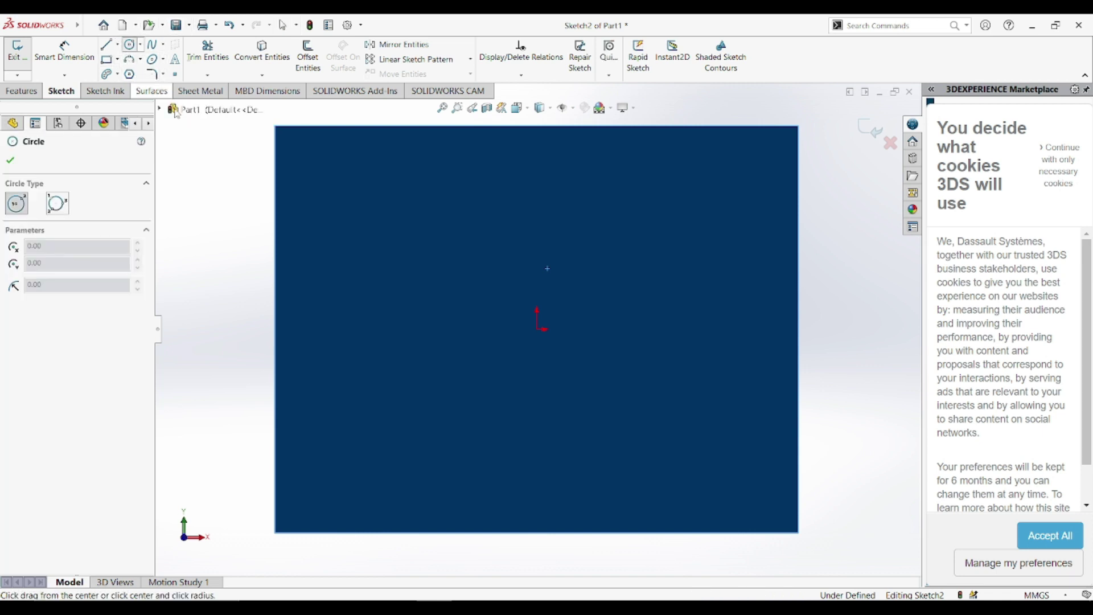
pyautogui.click(338, 187)
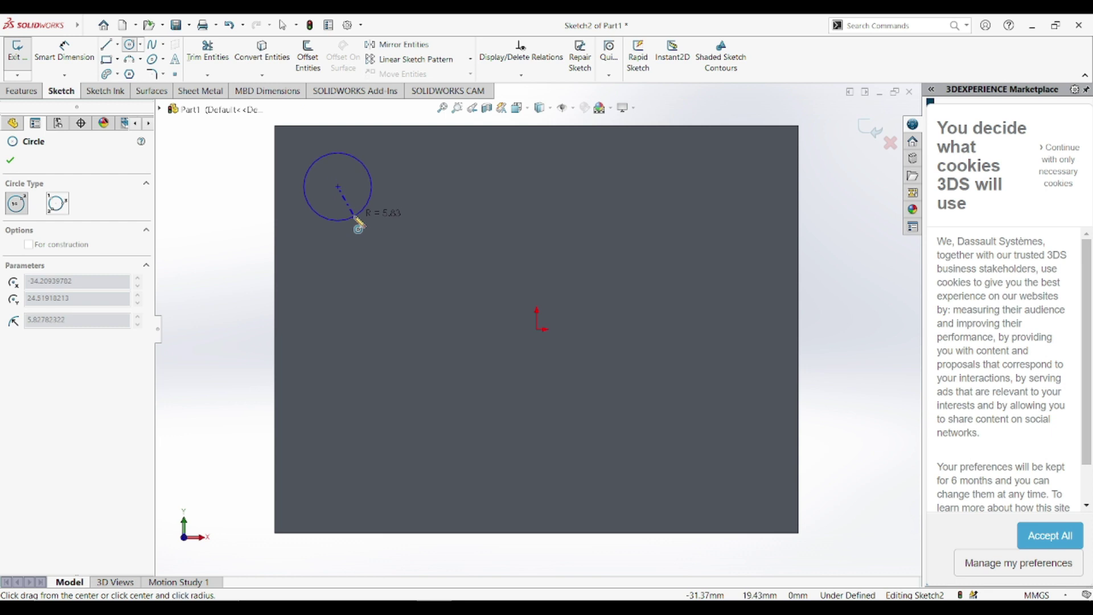
pyautogui.click(357, 224)
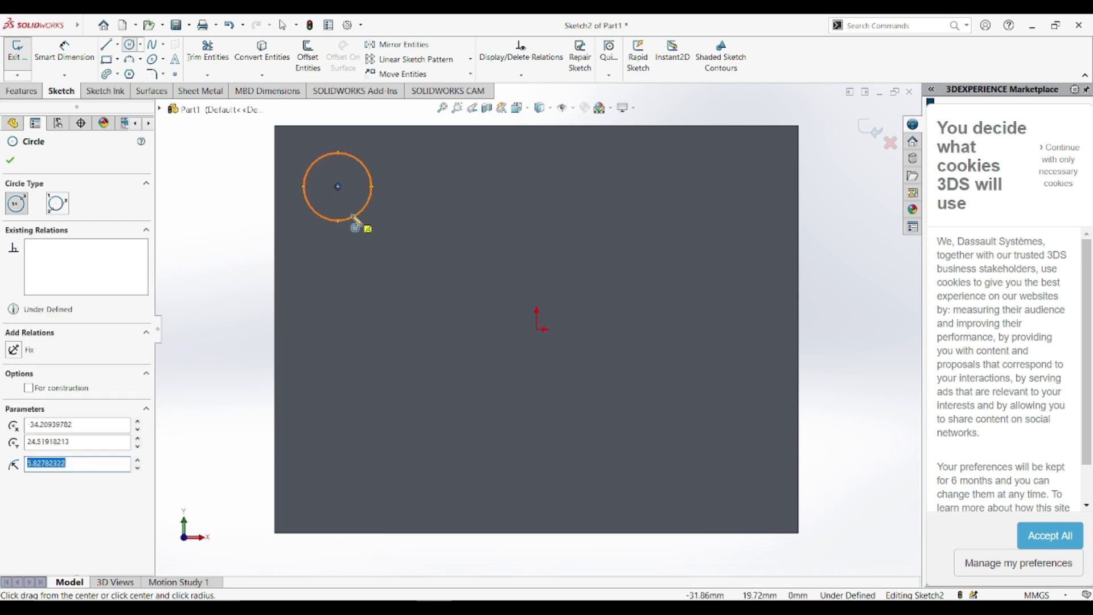
pyautogui.press('Escape')
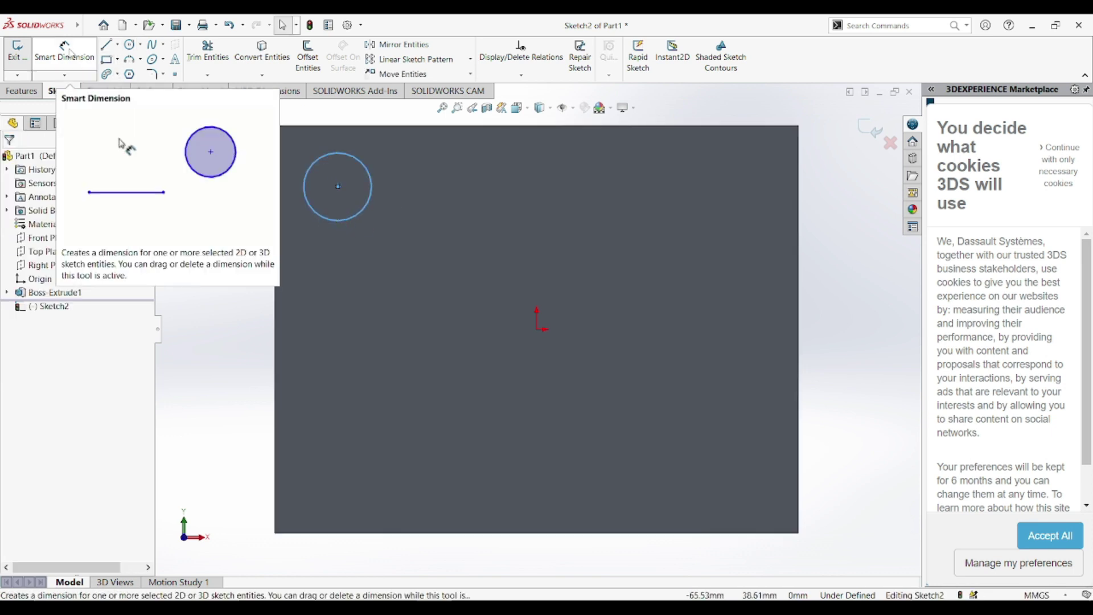
# Dimension the circle's diameter as 11.66 mm.
pyautogui.click(305, 193)
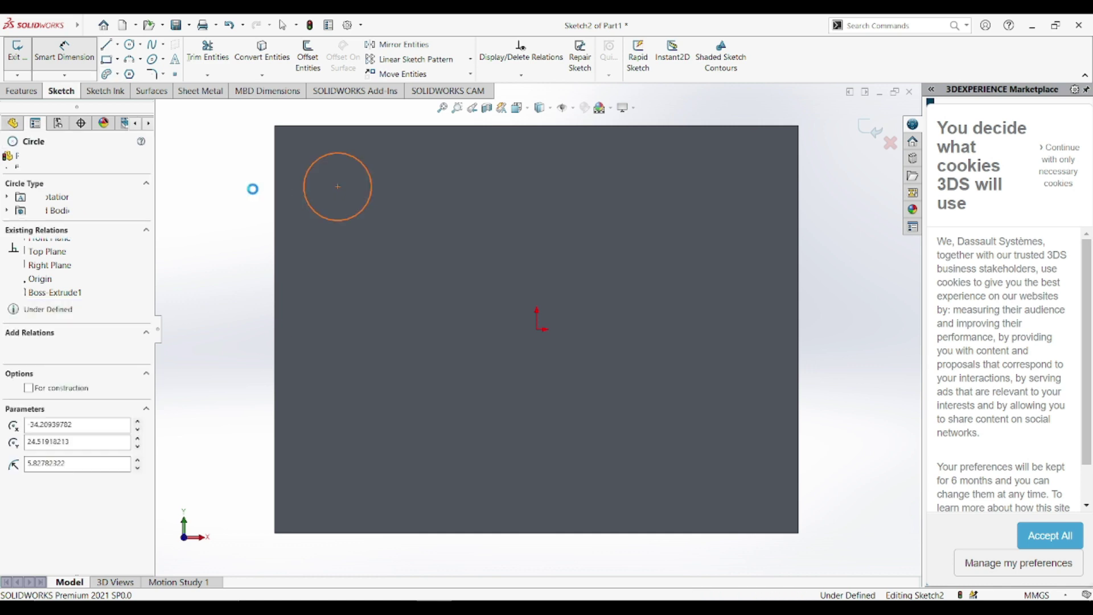
pyautogui.click(266, 206)
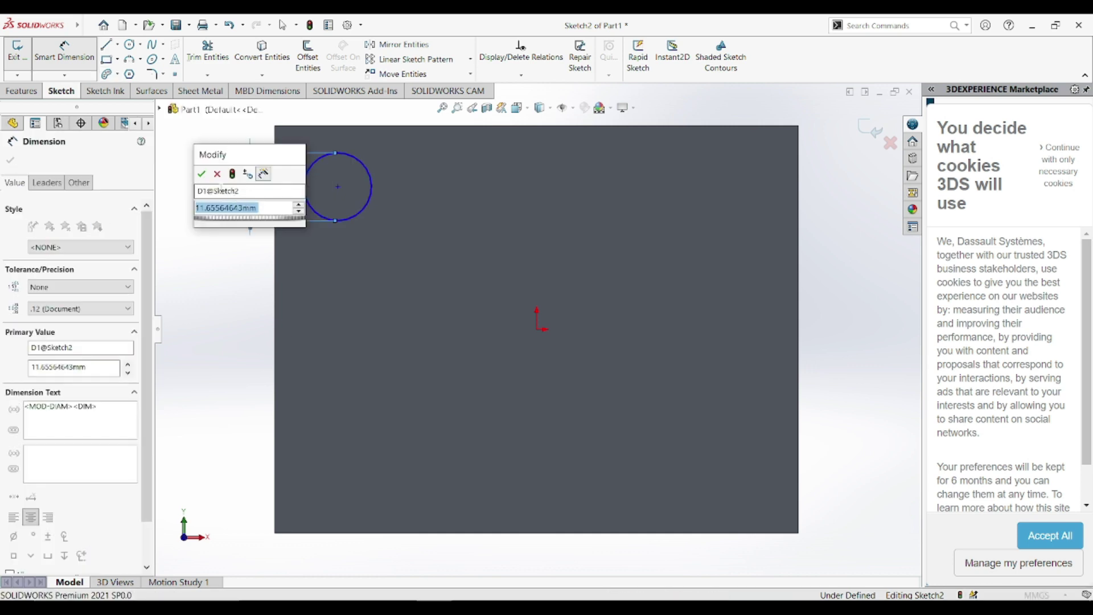
pyautogui.click(201, 174)
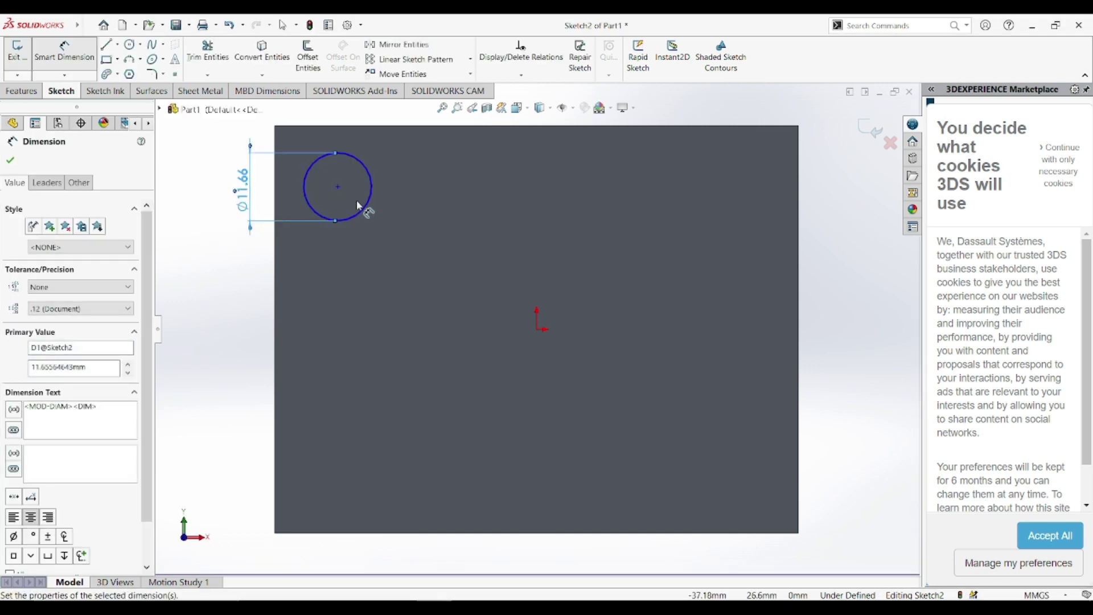
pyautogui.press('z')
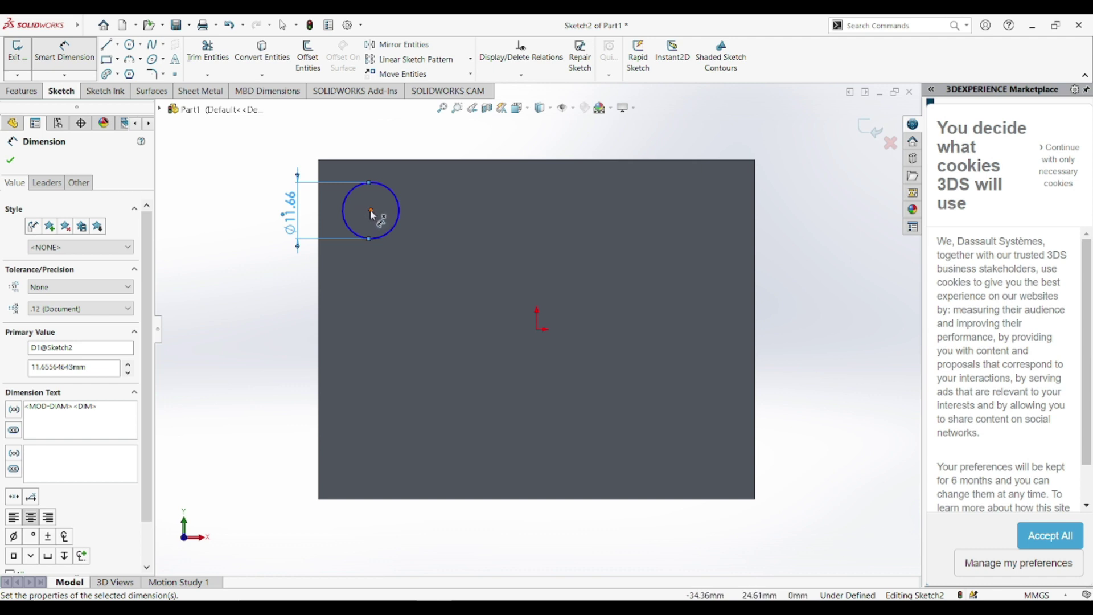
# Locate the circle centre 10.79 mm from the left edge and 10.48 mm from the top edge.
pyautogui.click(371, 211)
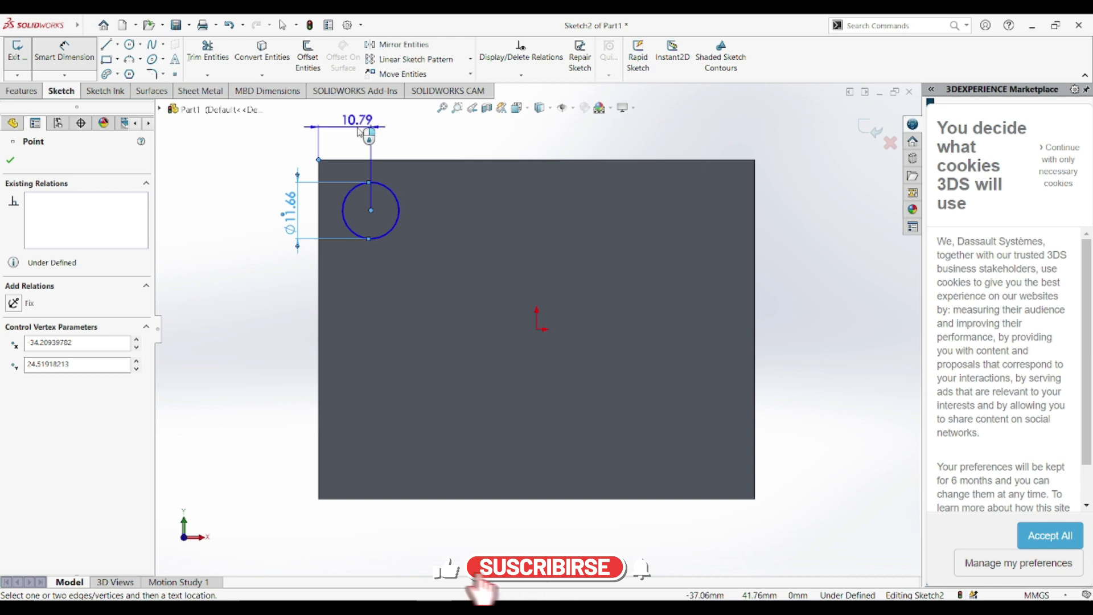
pyautogui.click(357, 122)
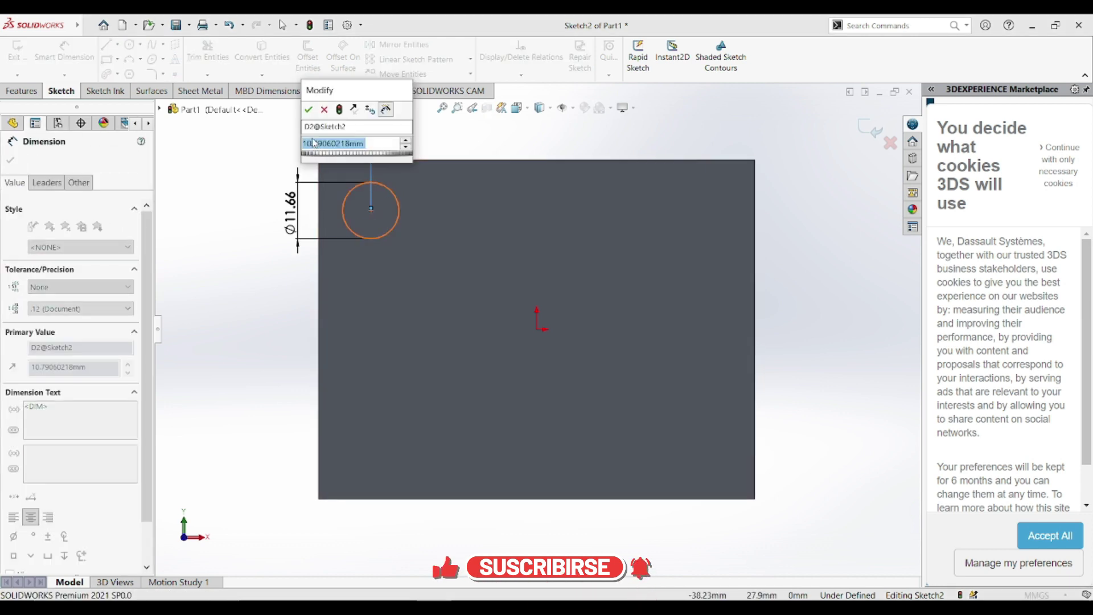
pyautogui.click(308, 111)
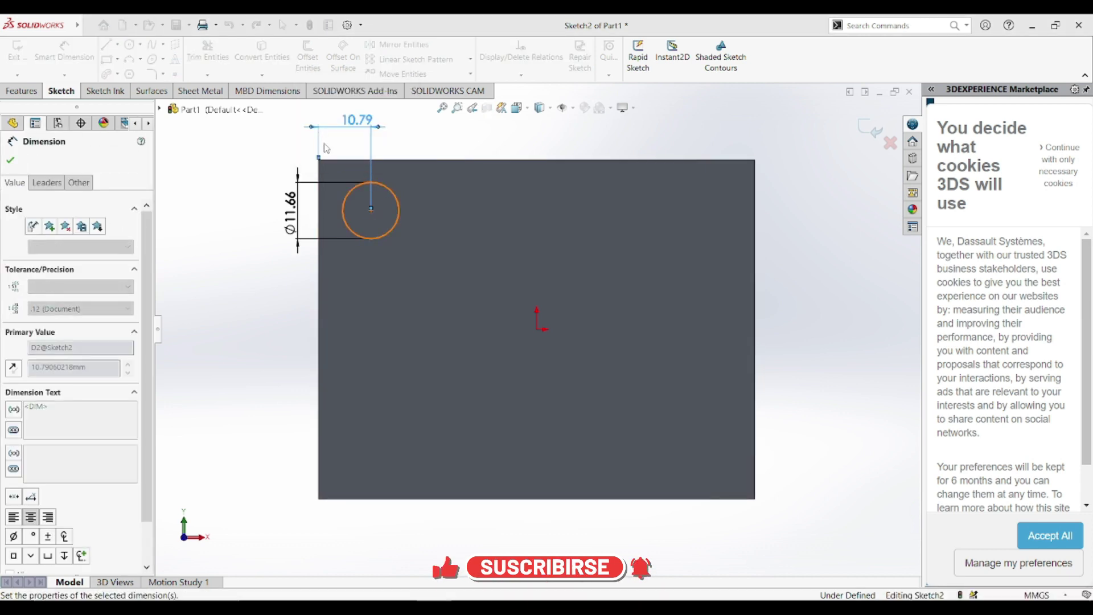
pyautogui.click(372, 211)
pyautogui.click(380, 161)
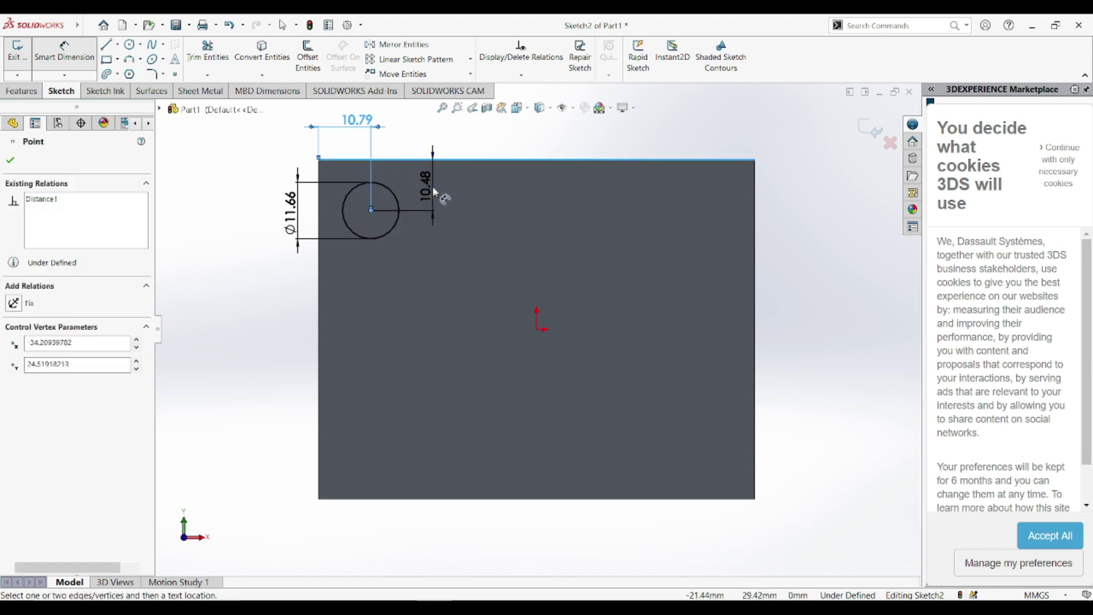
pyautogui.click(449, 206)
pyautogui.click(385, 170)
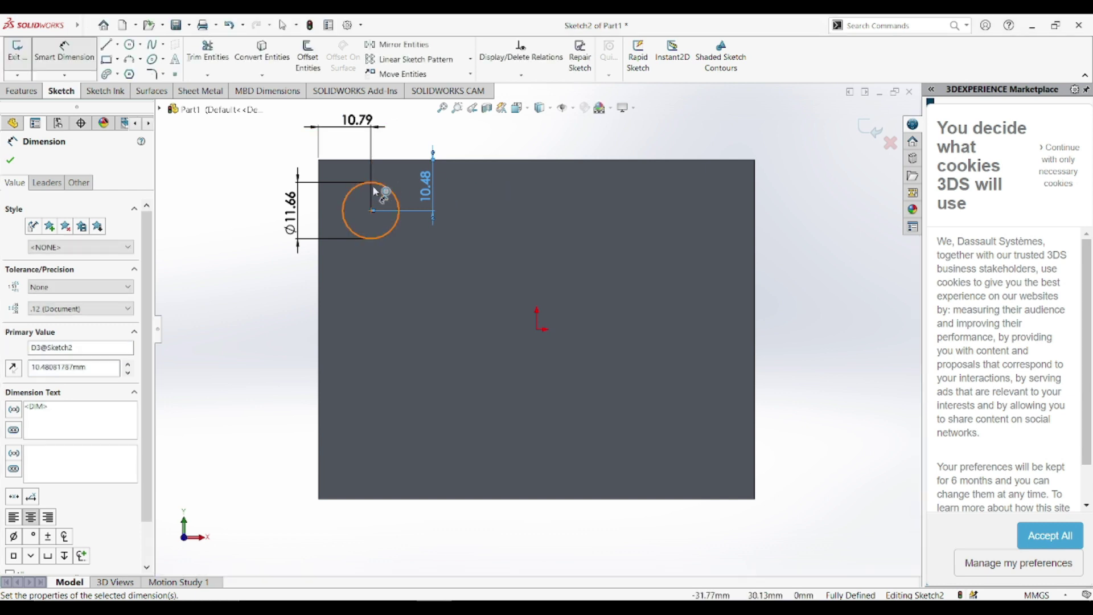
pyautogui.click(22, 90)
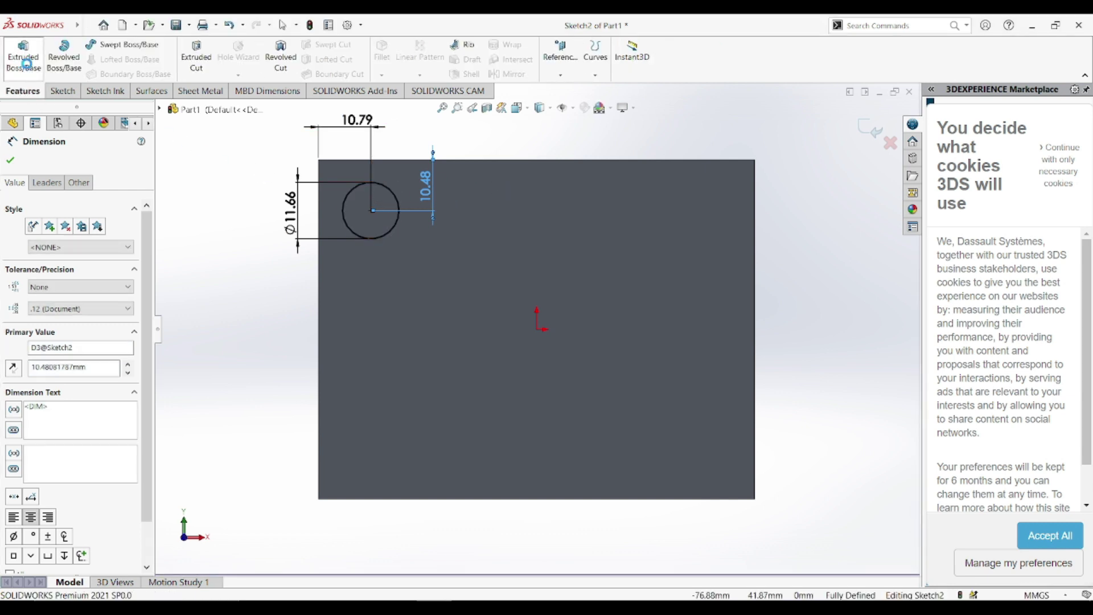
pyautogui.click(26, 64)
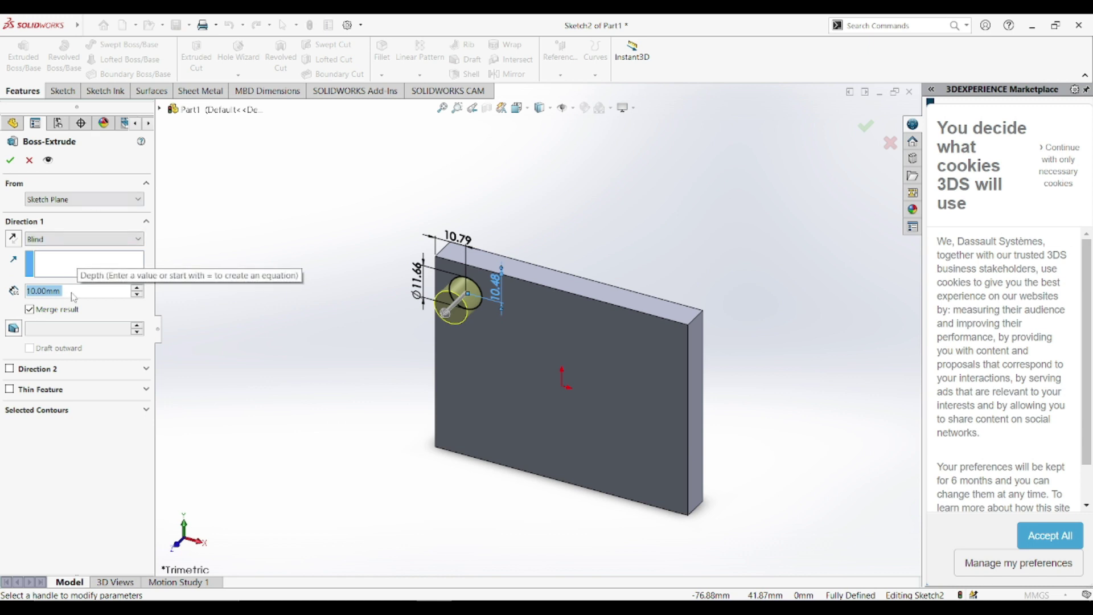
# Extrude the circle 30 mm into a cylindrical pin, Boss-Extrude2, and inspect it.
pyautogui.write('30')
pyautogui.press('Return')
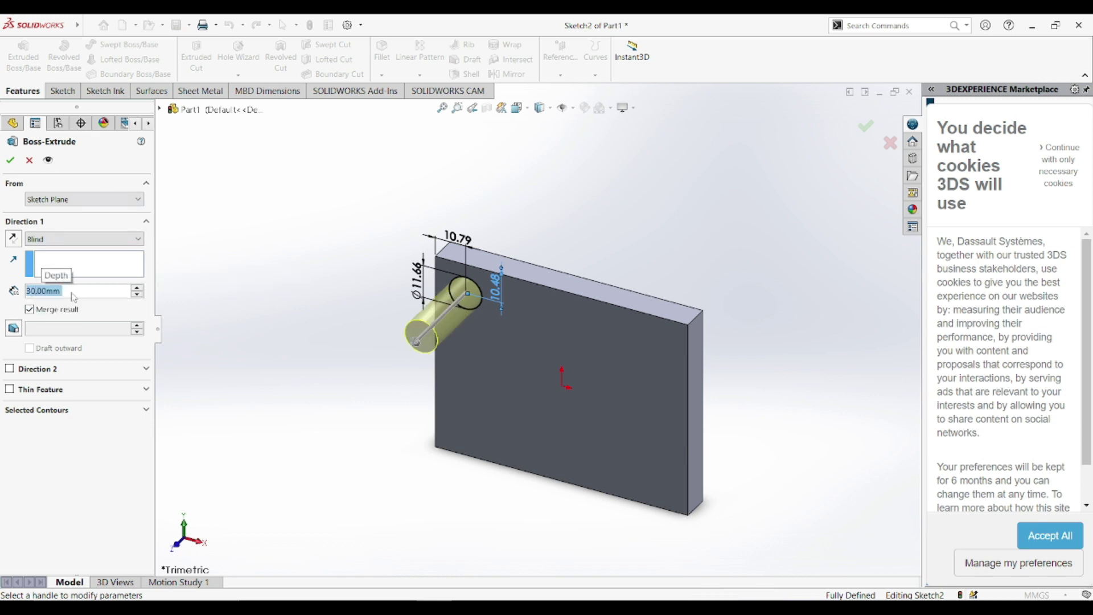
pyautogui.click(11, 161)
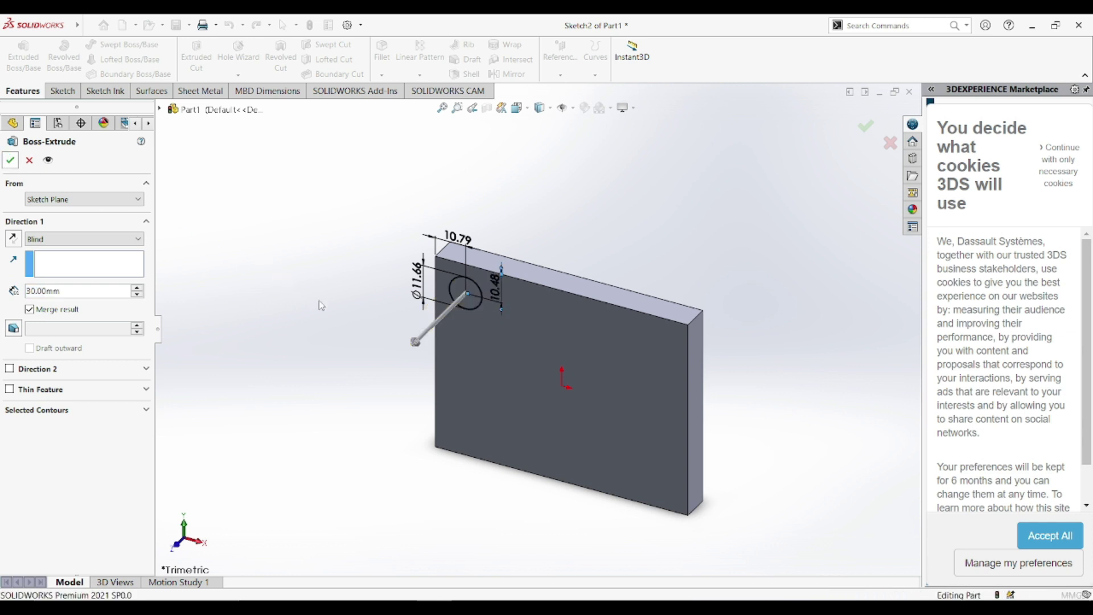
pyautogui.moveTo(375, 362)
pyautogui.mouseDown(button='middle')
pyautogui.moveTo(376, 276)
pyautogui.moveTo(405, 228)
pyautogui.moveTo(402, 154)
pyautogui.moveTo(373, 196)
pyautogui.moveTo(399, 230)
pyautogui.mouseUp(button='middle')
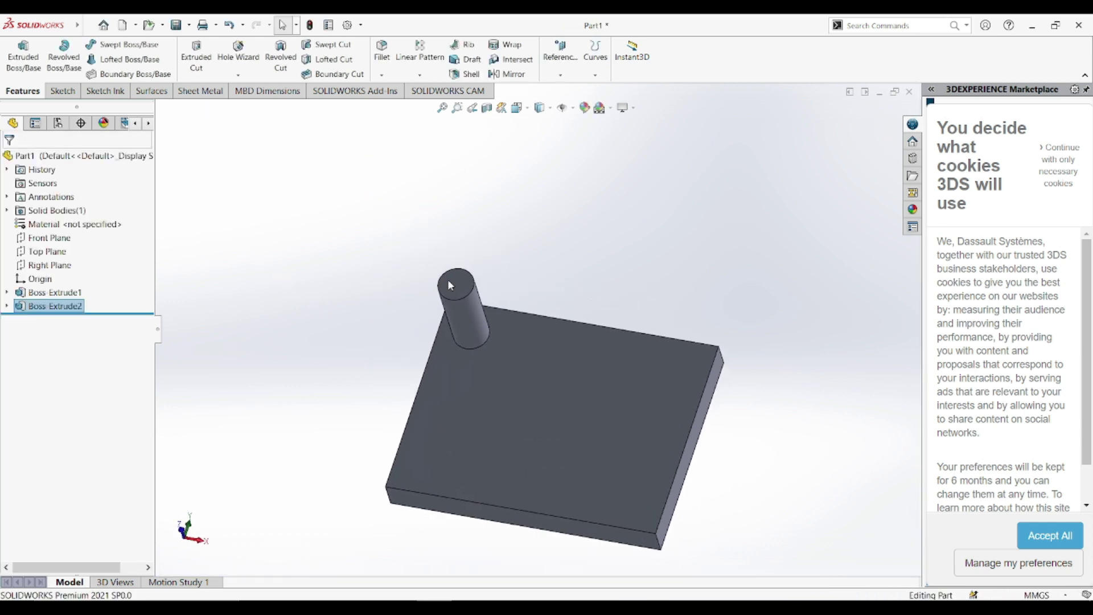
pyautogui.scroll(-1, 461, 356)
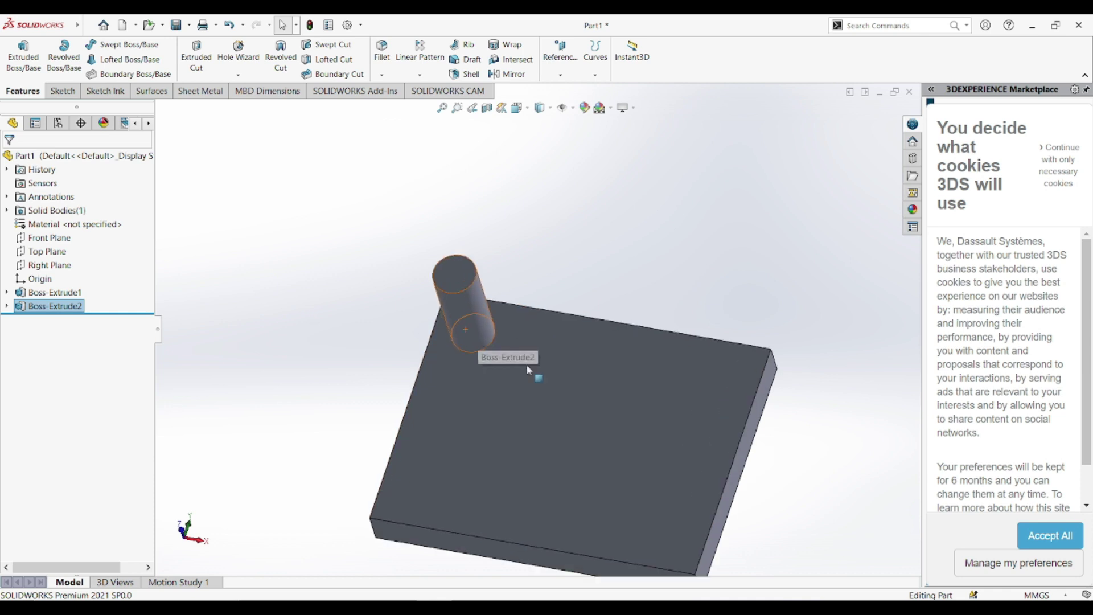
pyautogui.moveTo(526, 364); pyautogui.dragTo(491, 334, button='middle')
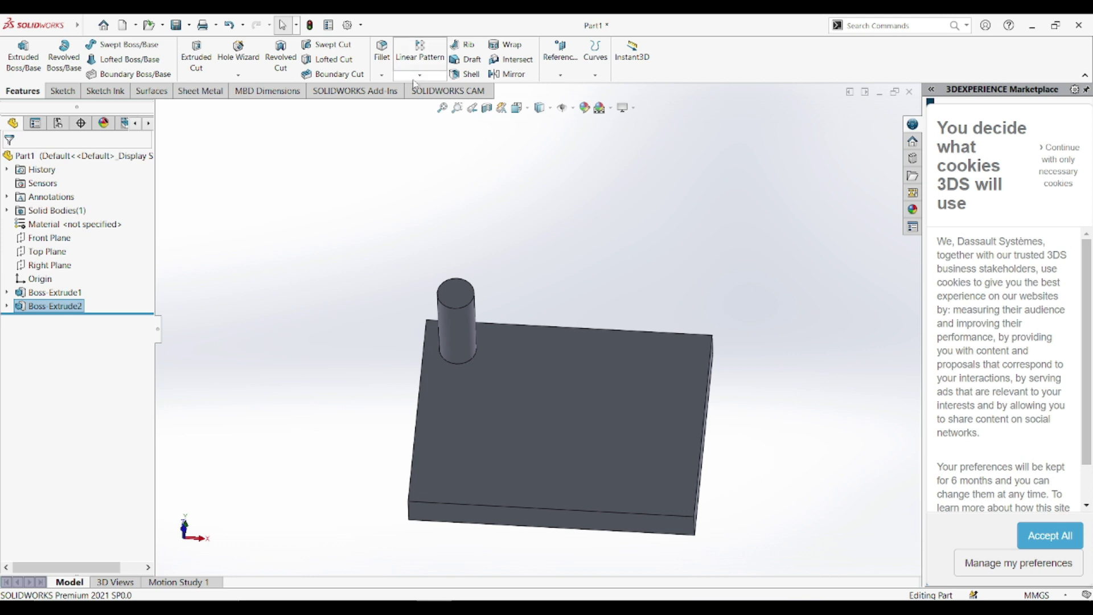
# Pattern the pin along the plate's top edge: 4 instances at 20 mm, direction reversed.
pyautogui.click(419, 56)
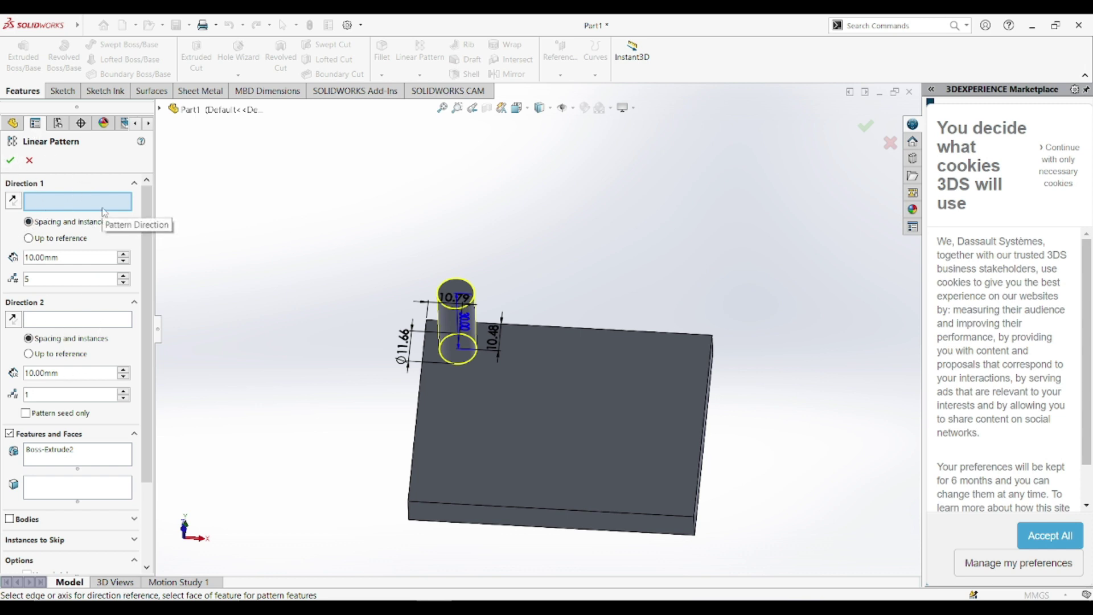
pyautogui.click(585, 333)
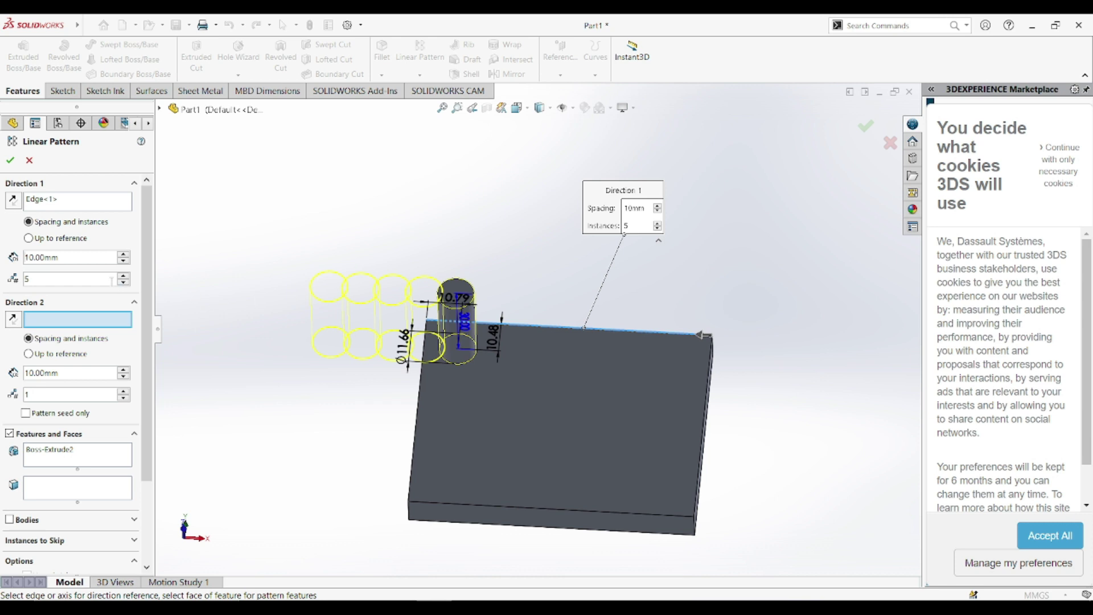
pyautogui.click(69, 257)
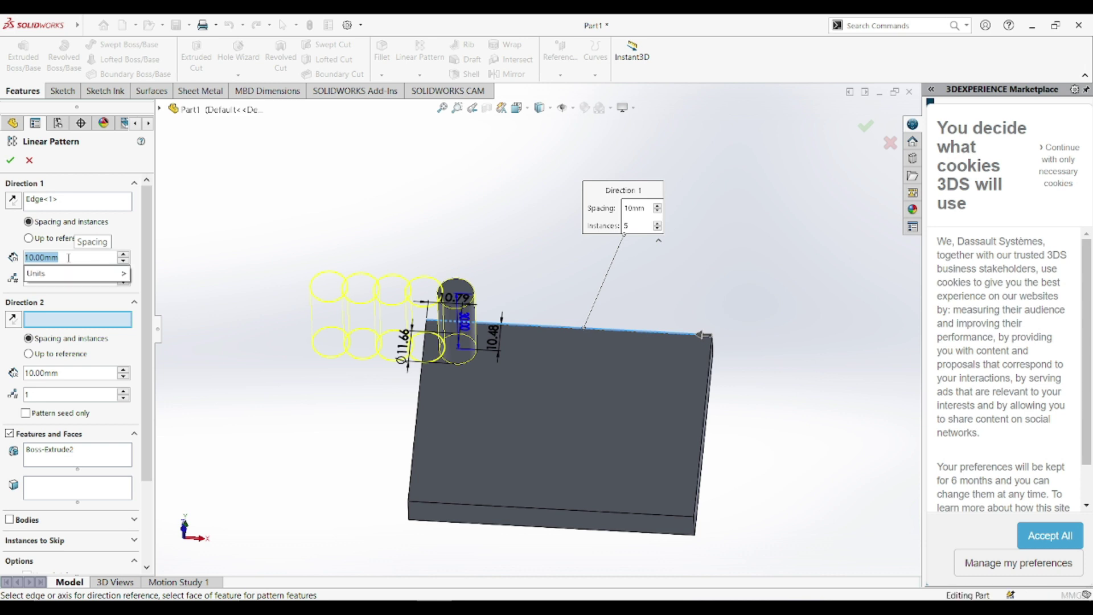
pyautogui.write('20')
pyautogui.press('Return')
pyautogui.click(52, 277)
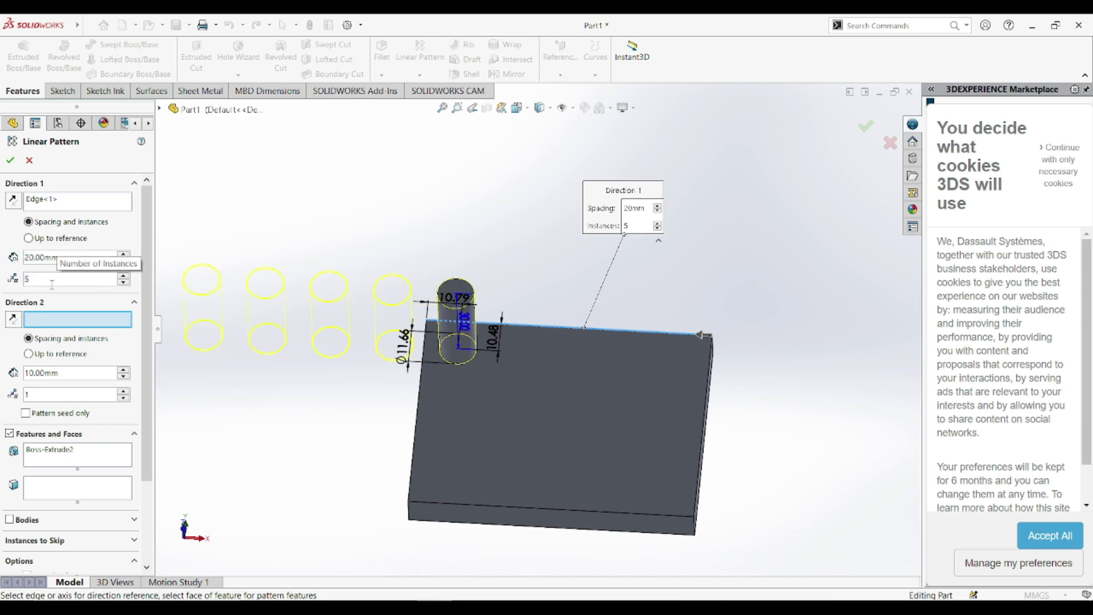
pyautogui.write('4')
pyautogui.press('Return')
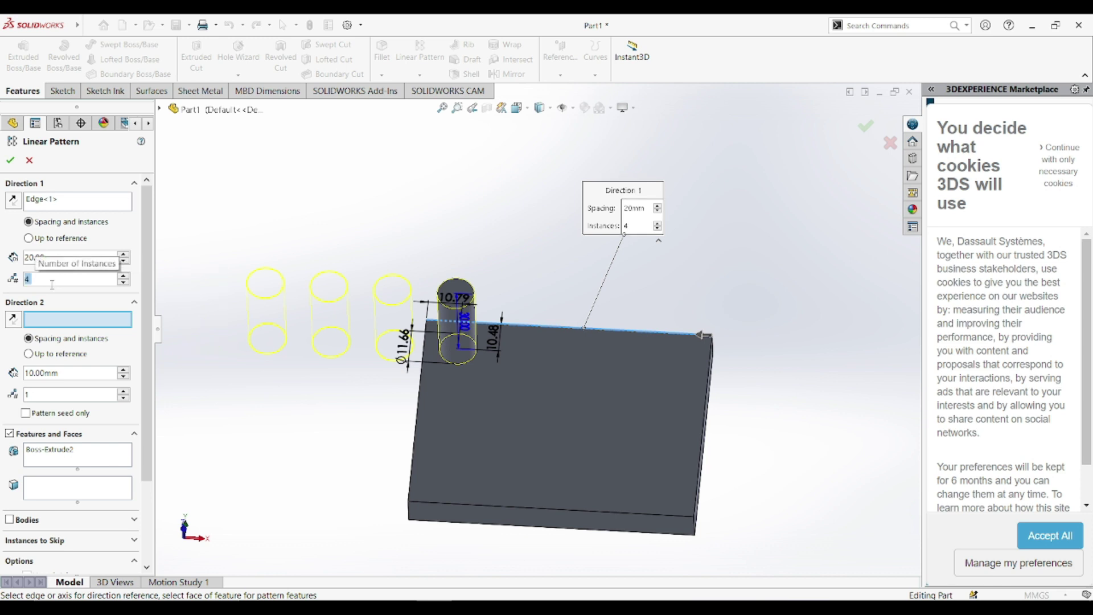
pyautogui.click(16, 201)
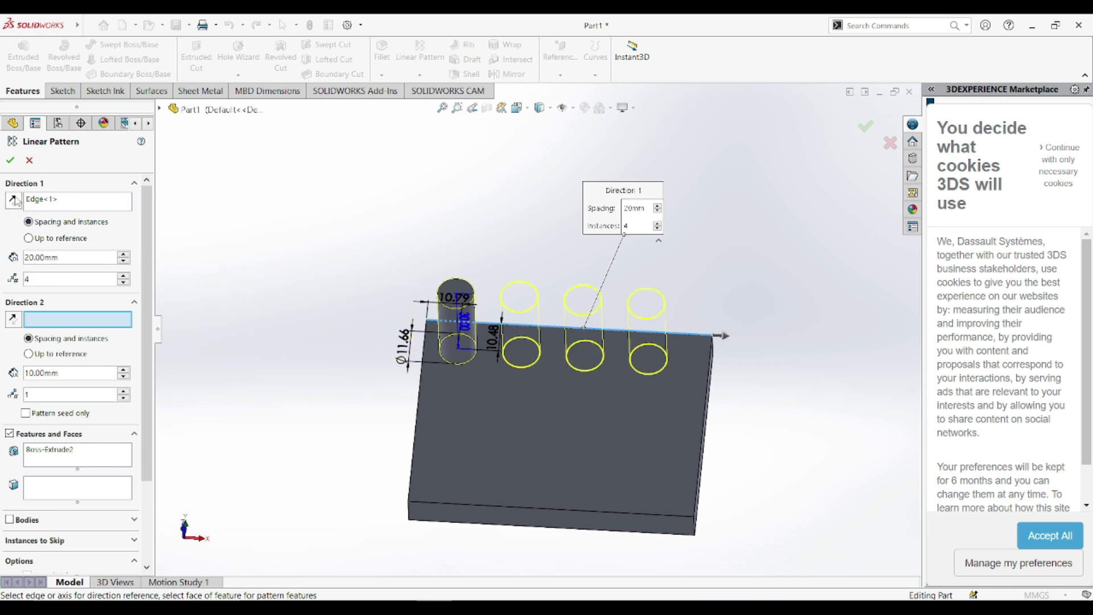
pyautogui.moveTo(344, 288)
pyautogui.mouseDown(button='middle')
pyautogui.moveTo(354, 247)
pyautogui.moveTo(348, 329)
pyautogui.moveTo(414, 302)
pyautogui.mouseUp(button='middle')
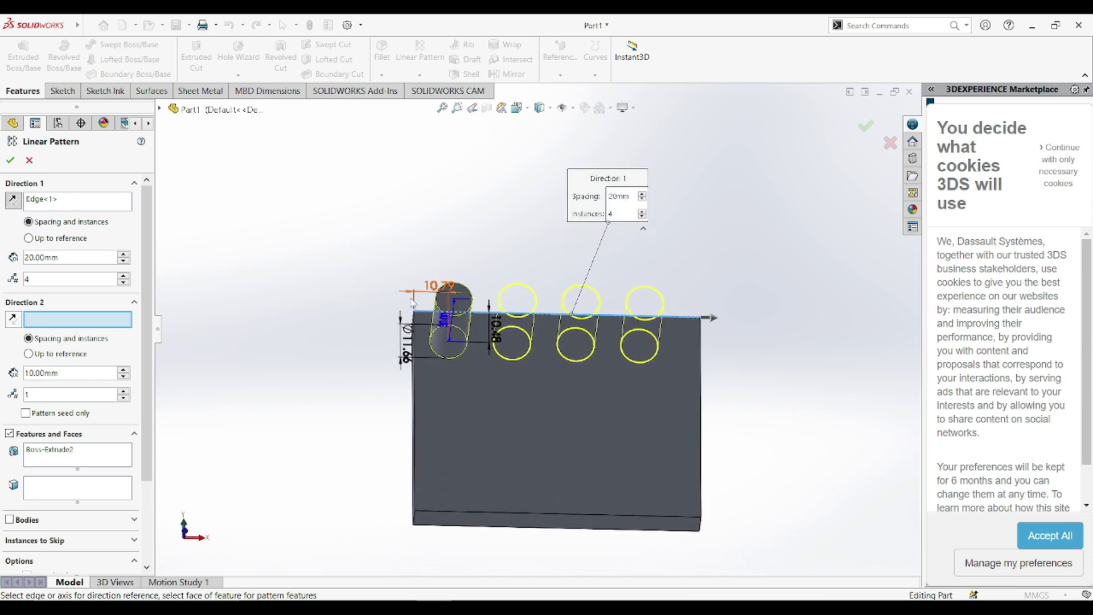
pyautogui.click(10, 161)
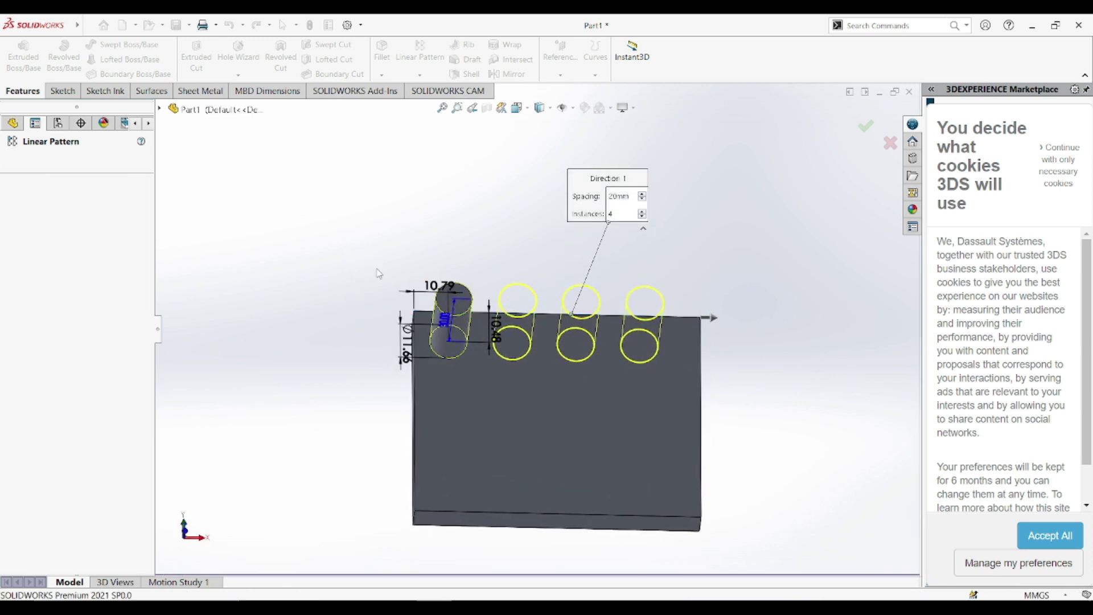
# Inspect the row of pins and reopen LPattern1 for editing.
pyautogui.moveTo(491, 315)
pyautogui.mouseDown(button='middle')
pyautogui.moveTo(496, 217)
pyautogui.moveTo(496, 273)
pyautogui.moveTo(525, 289)
pyautogui.moveTo(604, 281)
pyautogui.mouseUp(button='middle')
pyautogui.moveTo(538, 290)
pyautogui.mouseDown(button='middle')
pyautogui.moveTo(476, 252)
pyautogui.moveTo(503, 276)
pyautogui.moveTo(366, 309)
pyautogui.mouseUp(button='middle')
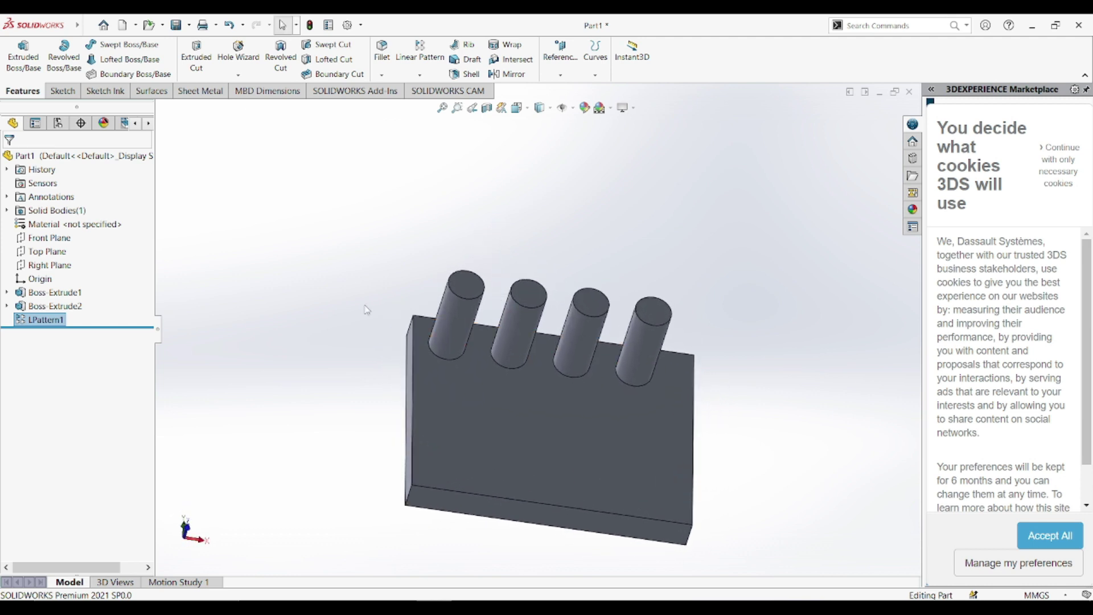
pyautogui.click(35, 322)
pyautogui.click(41, 291)
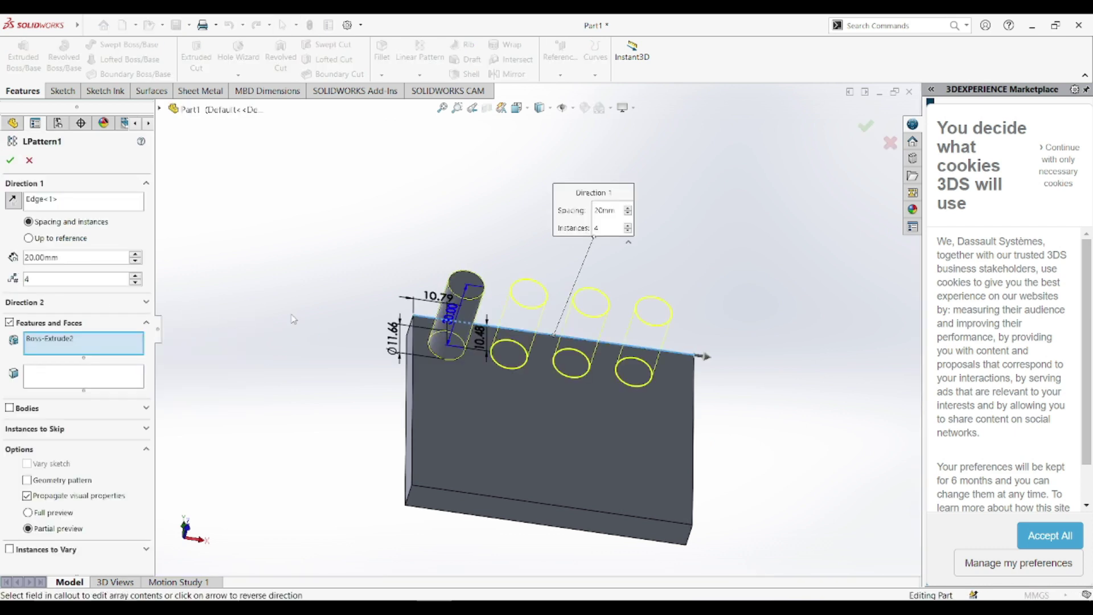
# Enable Direction 2 in LPattern1, using the plate's left edge as its reference.
pyautogui.click(90, 305)
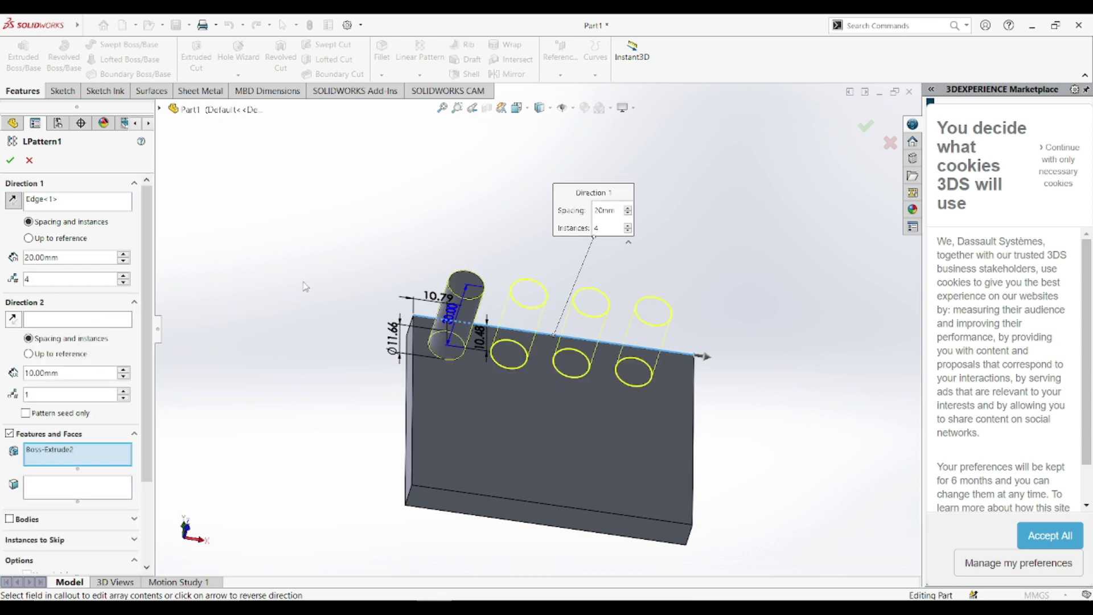
pyautogui.moveTo(306, 287); pyautogui.dragTo(348, 371, button='middle')
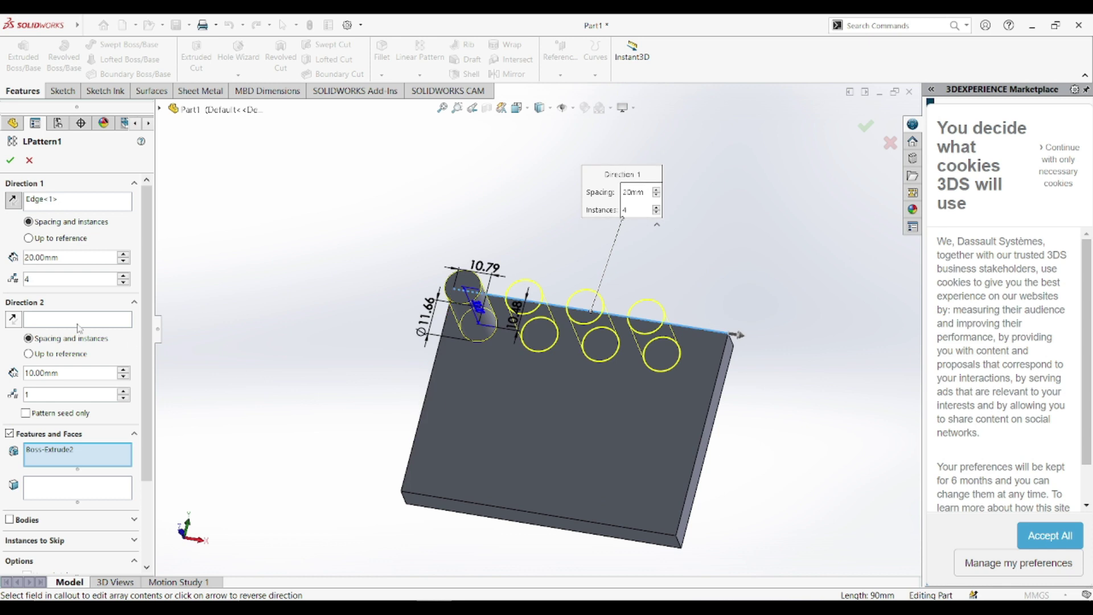
pyautogui.click(53, 321)
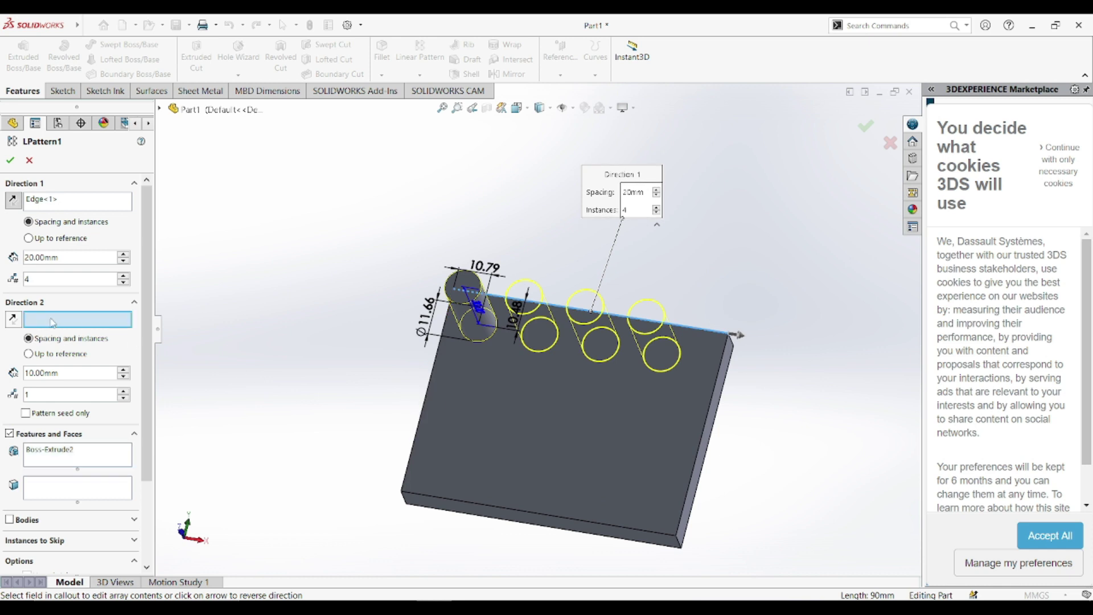
pyautogui.click(423, 404)
pyautogui.moveTo(449, 370)
pyautogui.mouseDown(button='middle')
pyautogui.moveTo(383, 362)
pyautogui.moveTo(327, 335)
pyautogui.mouseUp(button='middle')
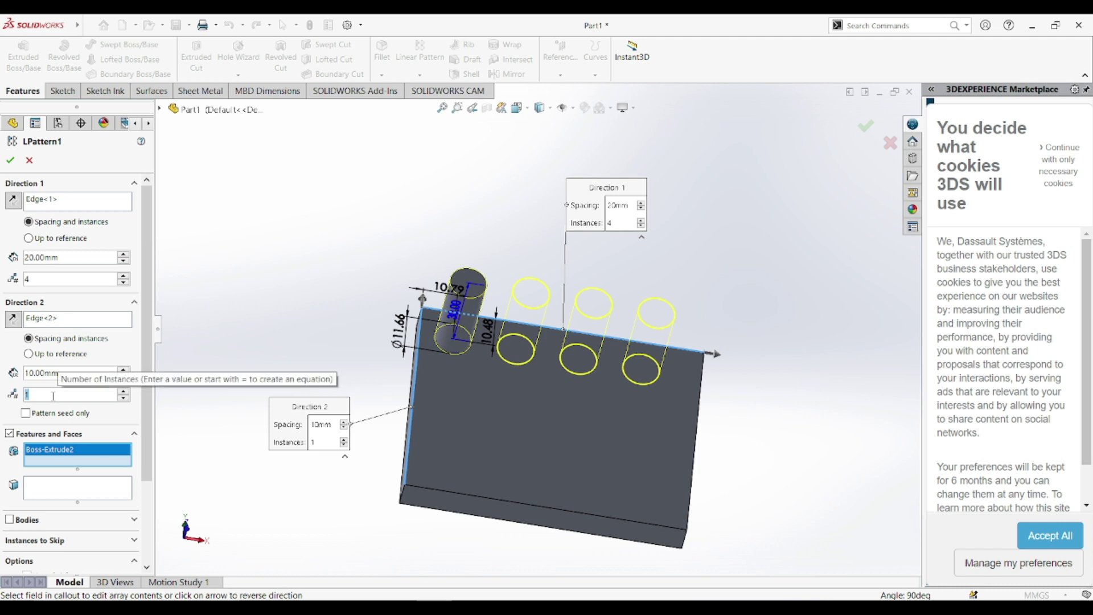
# Give Direction 2 four instances at 17 mm spacing and accept the 4×4 pin grid.
pyautogui.press('Return')
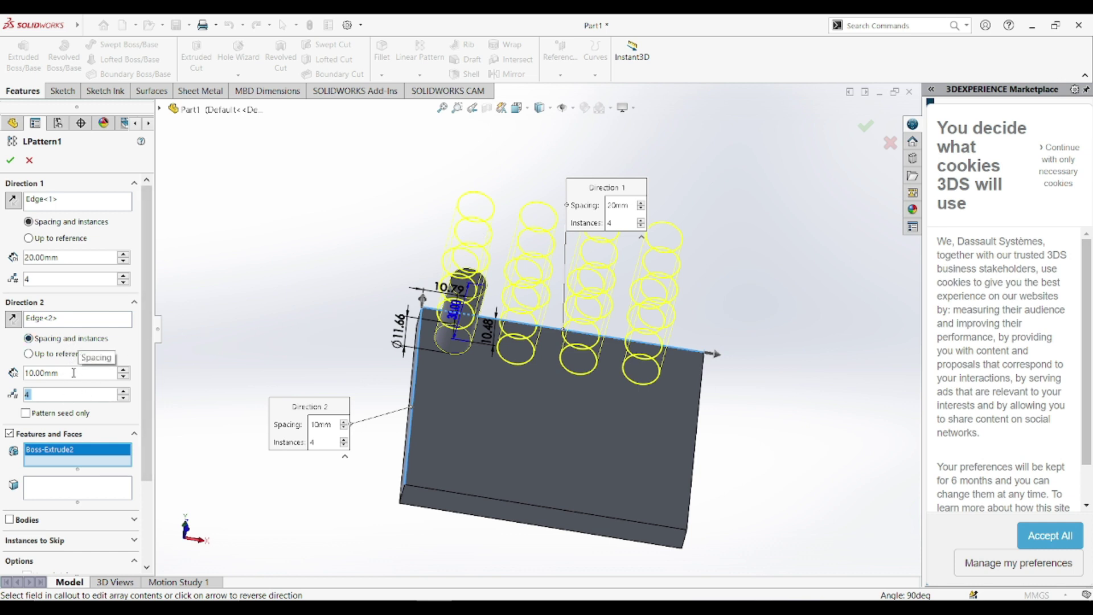
pyautogui.doubleClick(74, 373)
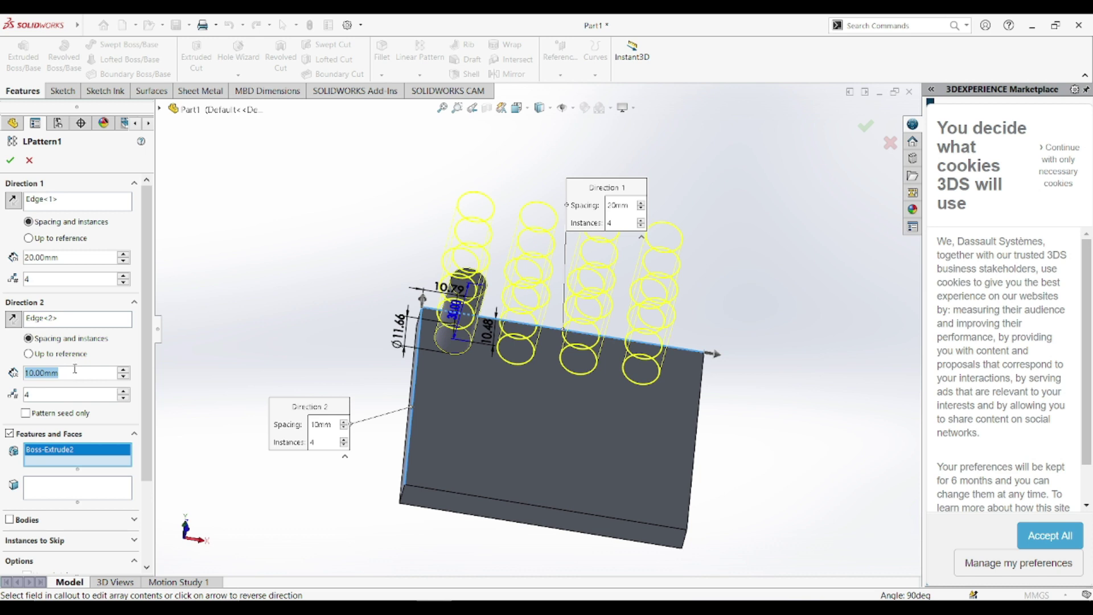
pyautogui.write('20')
pyautogui.press('Return')
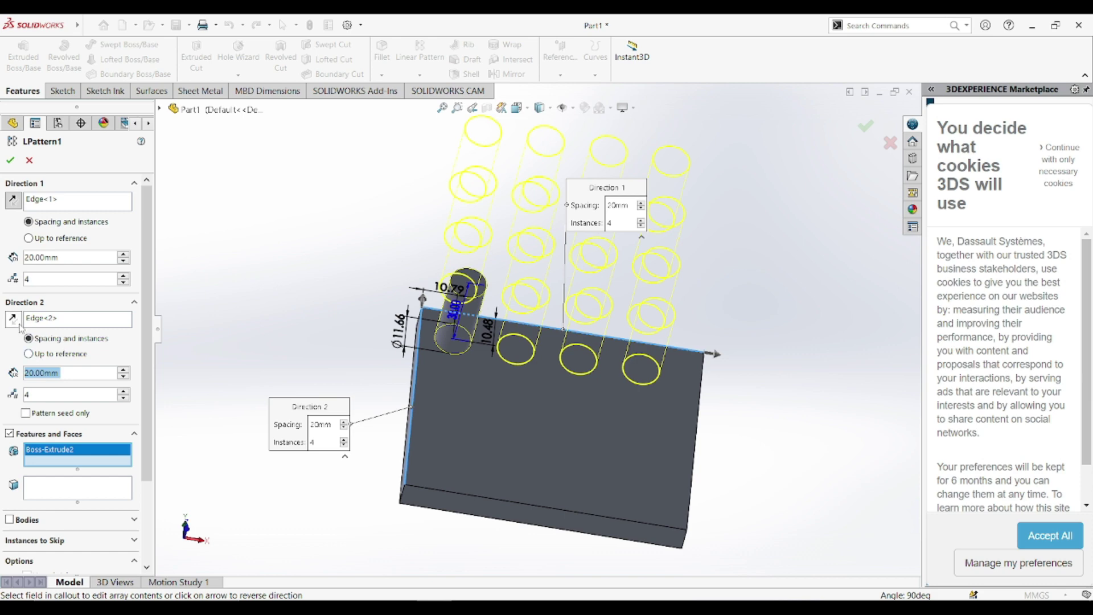
pyautogui.moveTo(330, 217)
pyautogui.mouseDown(button='middle')
pyautogui.moveTo(377, 213)
pyautogui.moveTo(340, 232)
pyautogui.moveTo(239, 241)
pyautogui.moveTo(246, 259)
pyautogui.moveTo(188, 267)
pyautogui.mouseUp(button='middle')
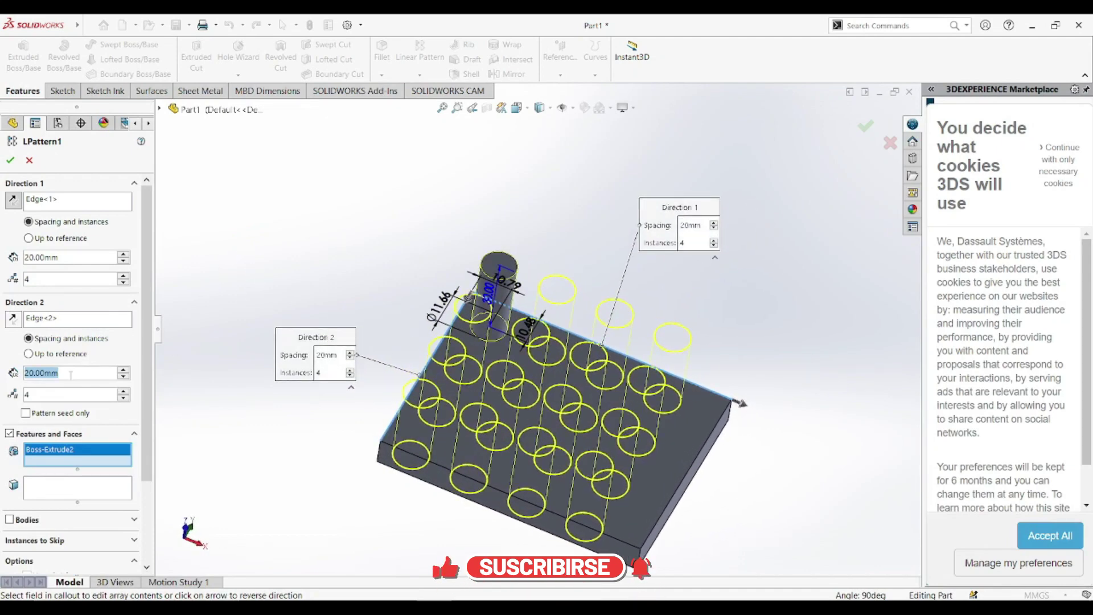
pyautogui.write('17')
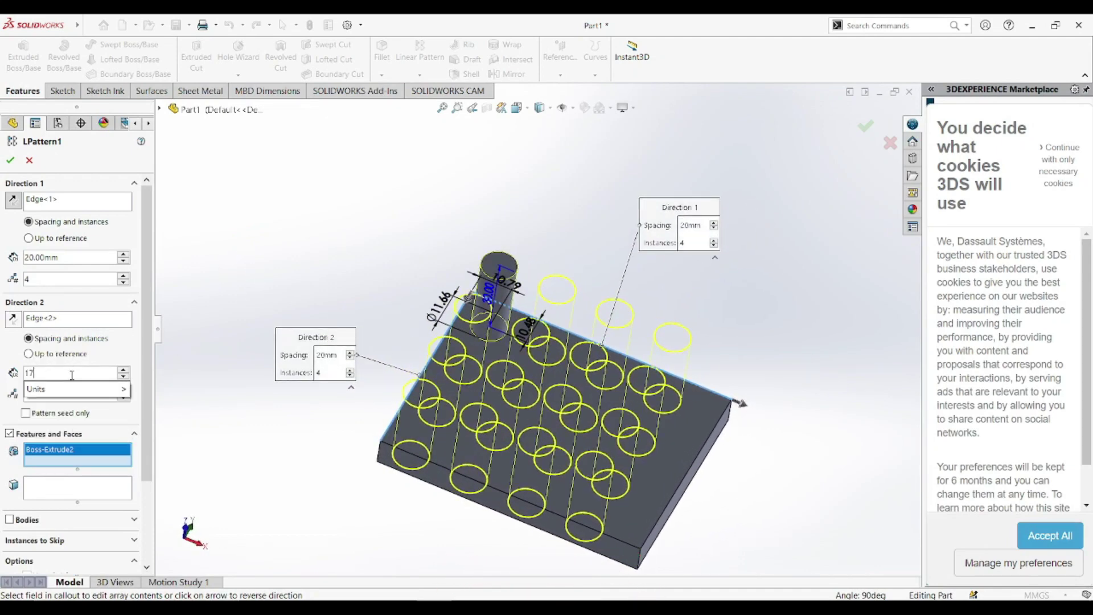
pyautogui.press('Return')
pyautogui.moveTo(241, 414)
pyautogui.mouseDown(button='middle')
pyautogui.moveTo(288, 317)
pyautogui.moveTo(370, 339)
pyautogui.moveTo(378, 292)
pyautogui.moveTo(299, 307)
pyautogui.moveTo(261, 205)
pyautogui.moveTo(327, 298)
pyautogui.mouseUp(button='middle')
pyautogui.click(11, 160)
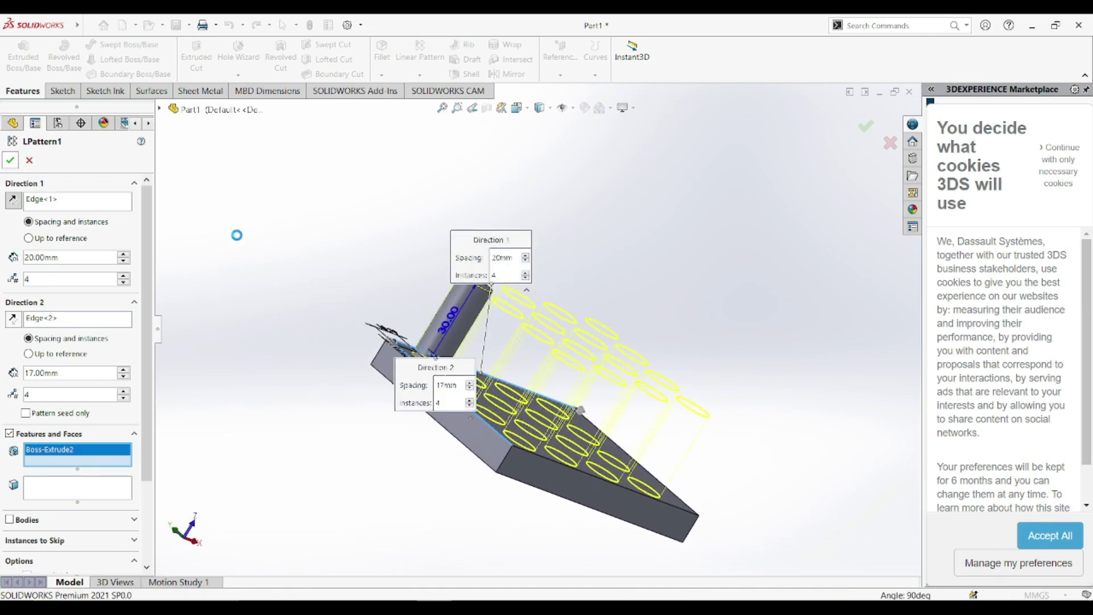
pyautogui.moveTo(362, 341)
pyautogui.mouseDown(button='middle')
pyautogui.moveTo(302, 290)
pyautogui.moveTo(410, 268)
pyautogui.moveTo(464, 224)
pyautogui.moveTo(558, 373)
pyautogui.mouseUp(button='middle')
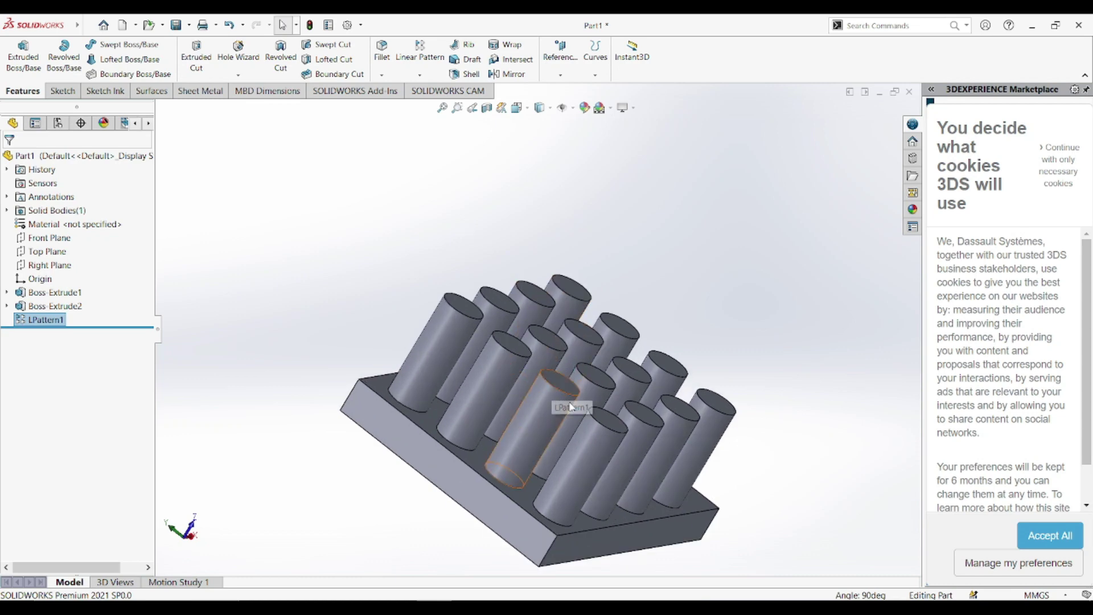
# Reopen LPattern1 for editing and expand its Instances to Skip list.
pyautogui.hotkey('ctrl', '6')
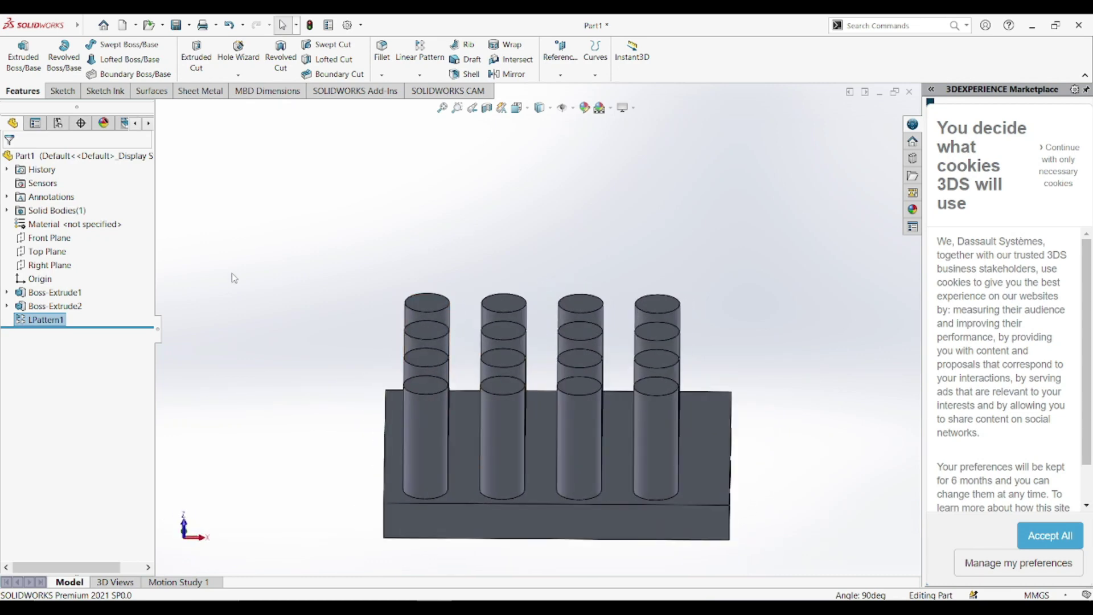
pyautogui.click(45, 320)
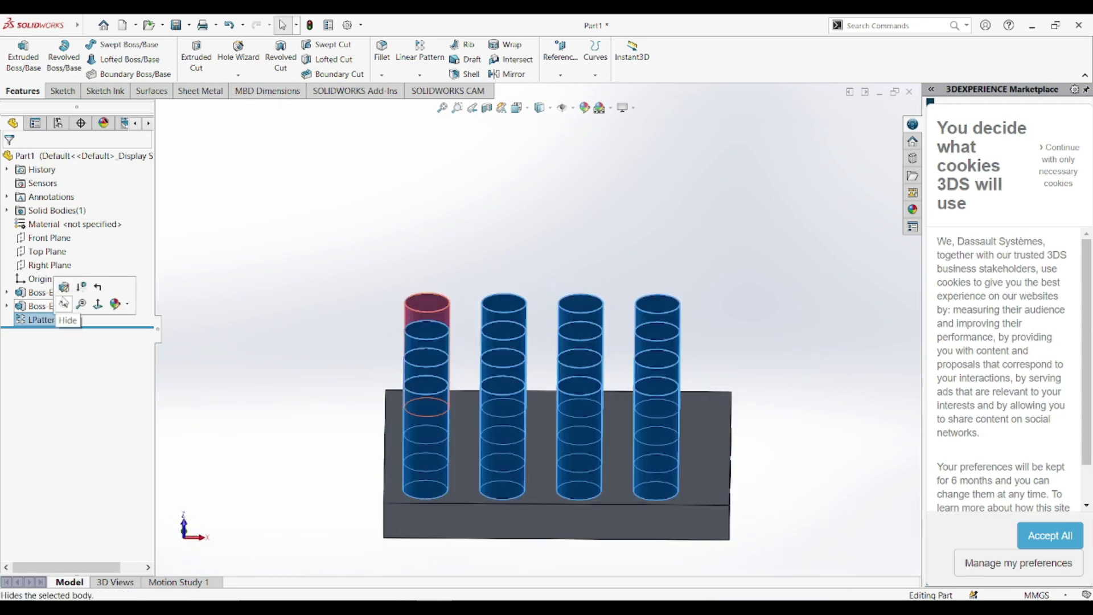
pyautogui.click(62, 306)
pyautogui.click(100, 296)
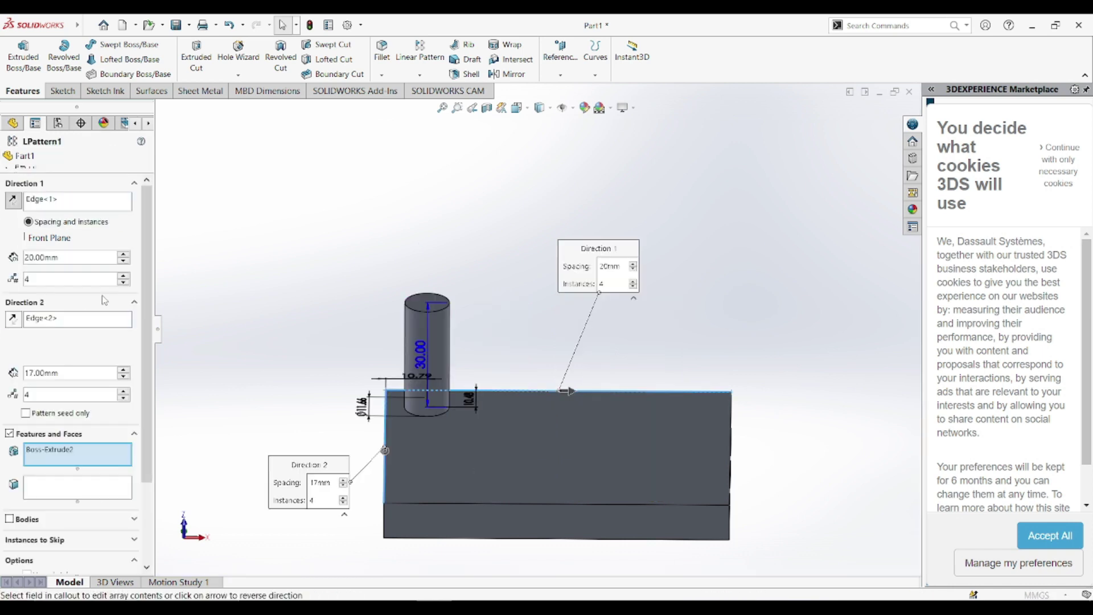
pyautogui.click(64, 540)
# Skip pin instances (2, 2), (4, 1), (4, 3), (3, 3) and (1, 3), leaving 11 pins.
pyautogui.moveTo(415, 370)
pyautogui.mouseDown(button='middle')
pyautogui.moveTo(420, 431)
pyautogui.moveTo(455, 464)
pyautogui.mouseUp(button='middle')
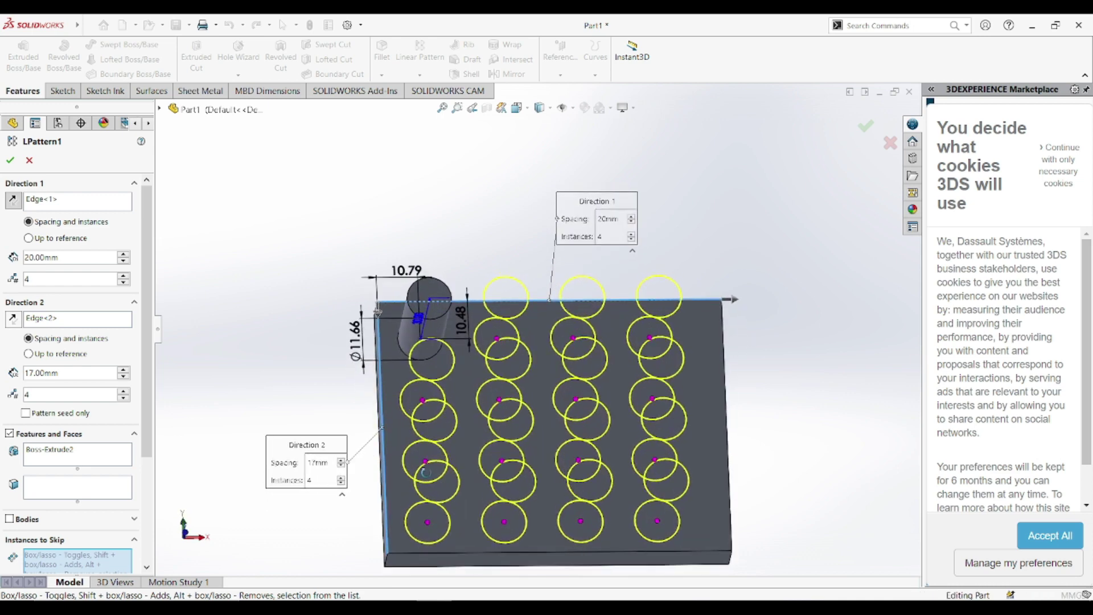
pyautogui.click(499, 401)
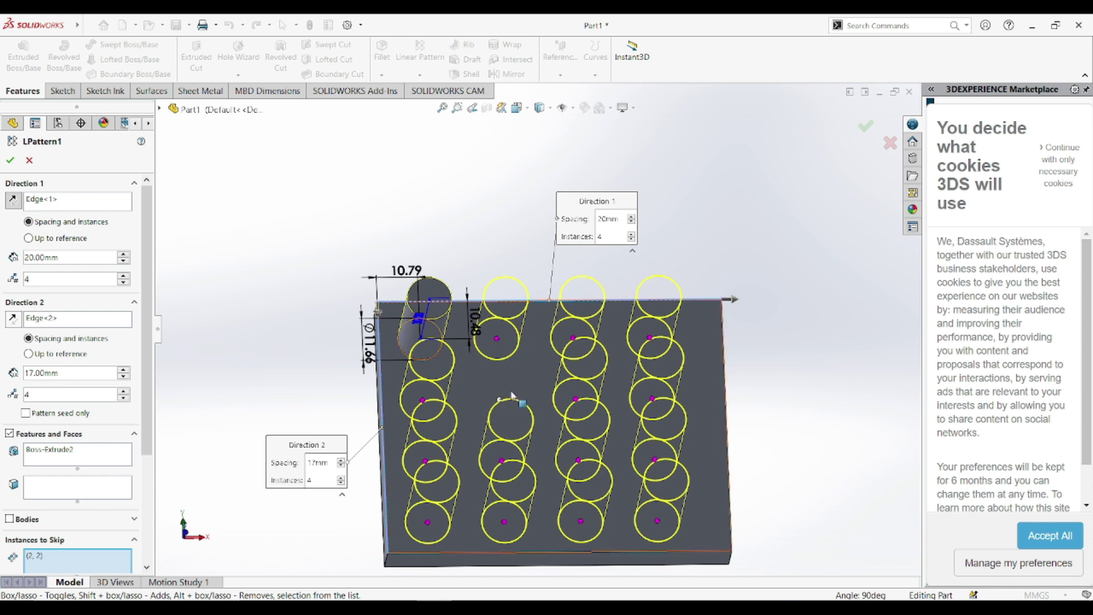
pyautogui.click(650, 337)
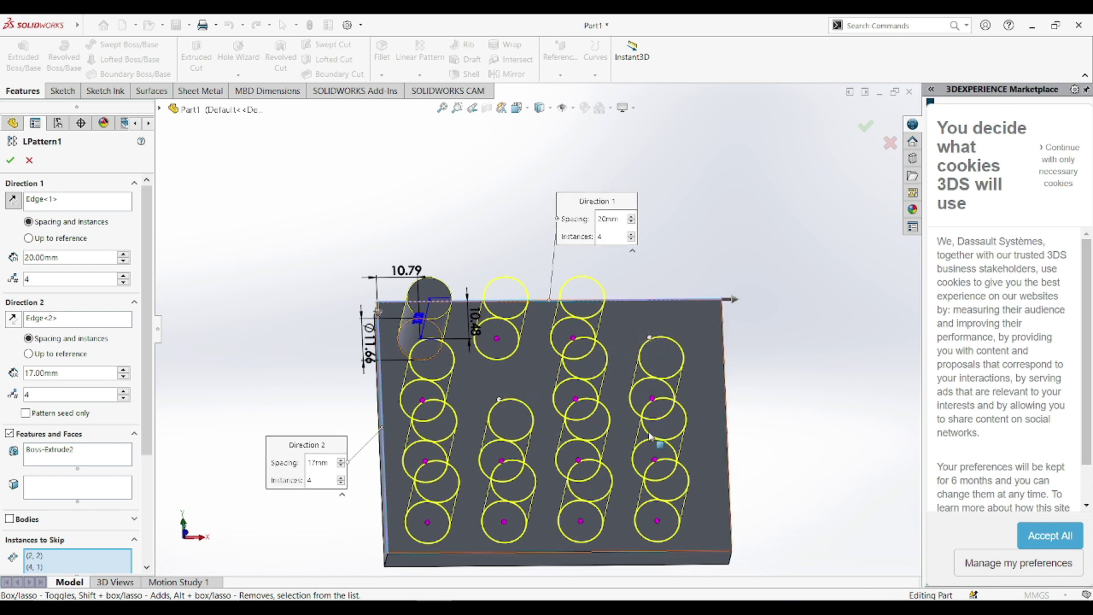
pyautogui.click(655, 460)
pyautogui.click(578, 461)
pyautogui.click(426, 461)
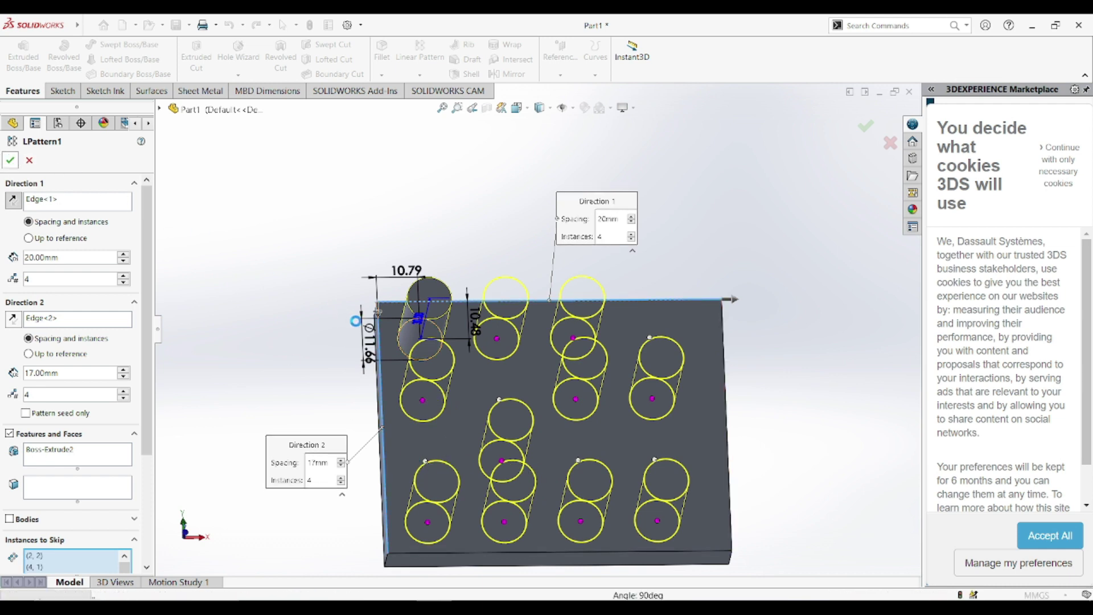
pyautogui.press('Return')
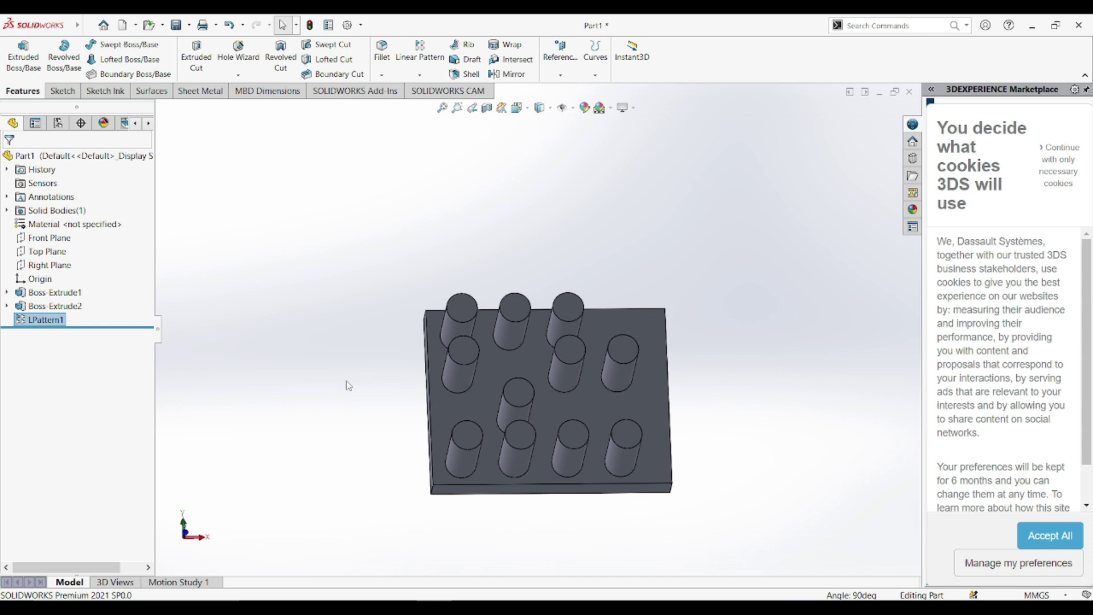
# Paint the Boss-Extrude1 plate with the Painted candy apple red appearance.
pyautogui.moveTo(371, 382); pyautogui.dragTo(383, 324, button='middle')
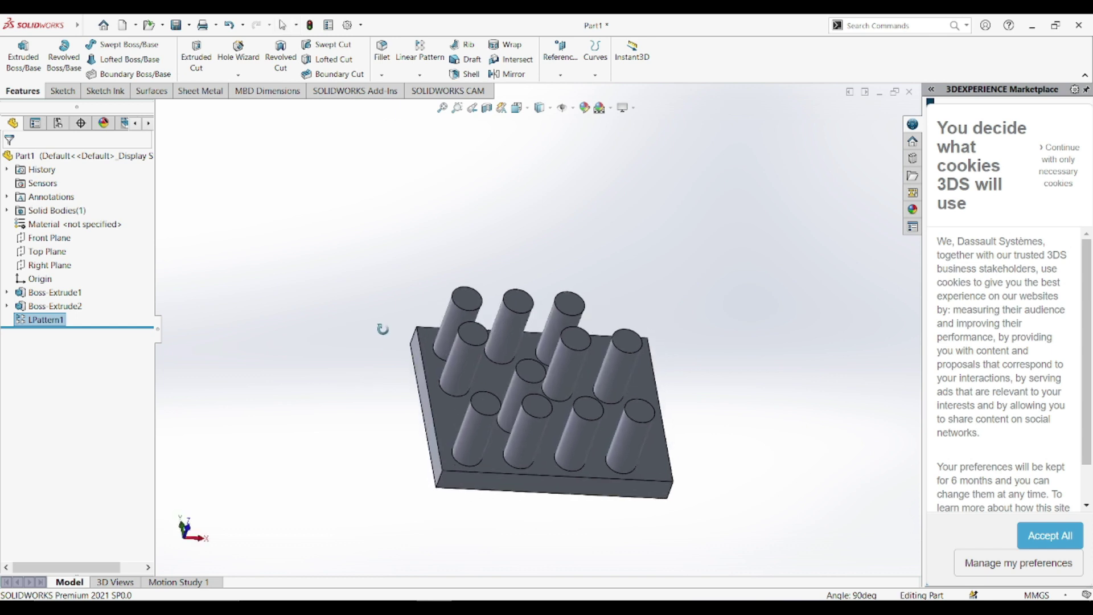
pyautogui.click(53, 292)
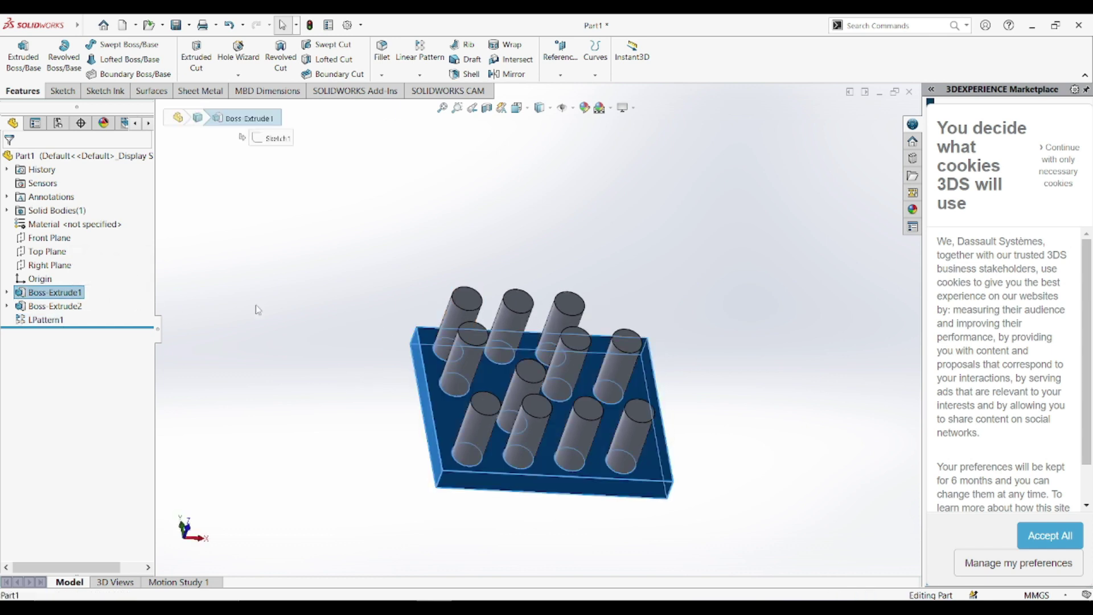
pyautogui.click(911, 210)
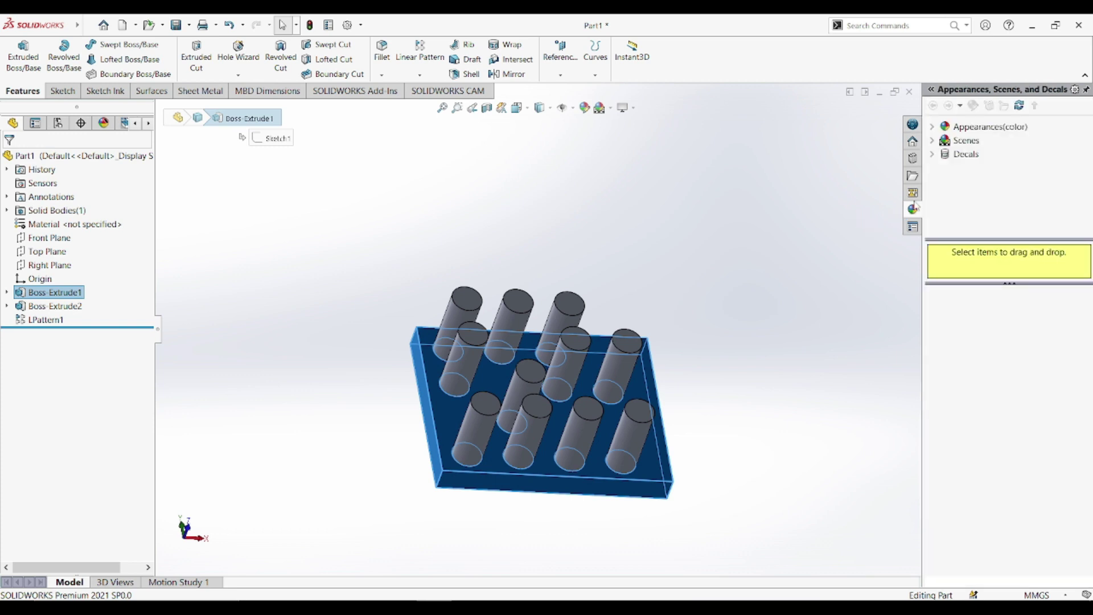
pyautogui.click(933, 127)
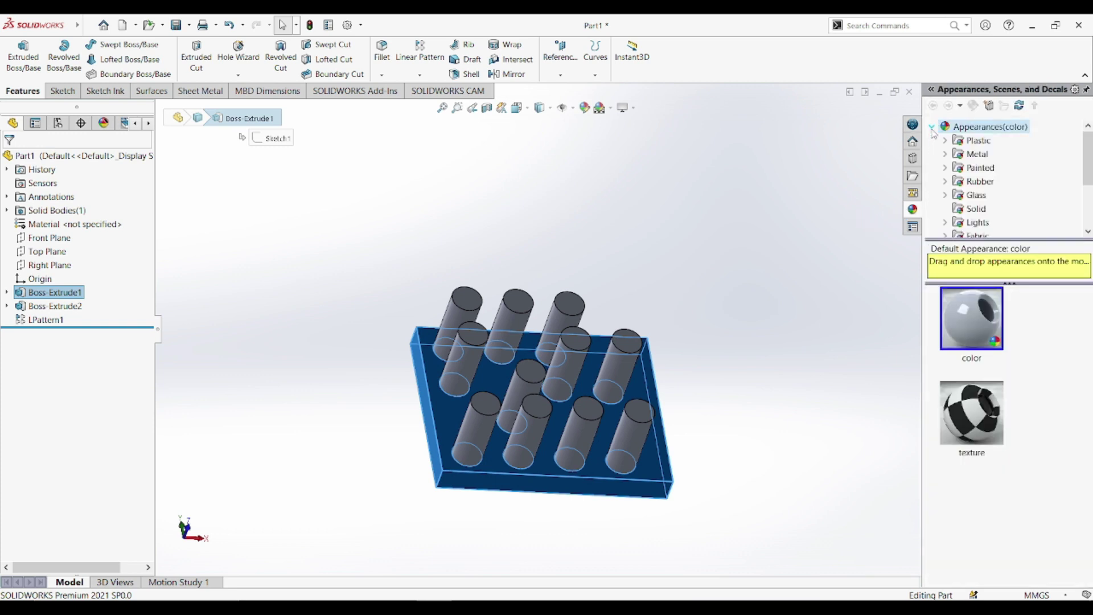
pyautogui.click(968, 170)
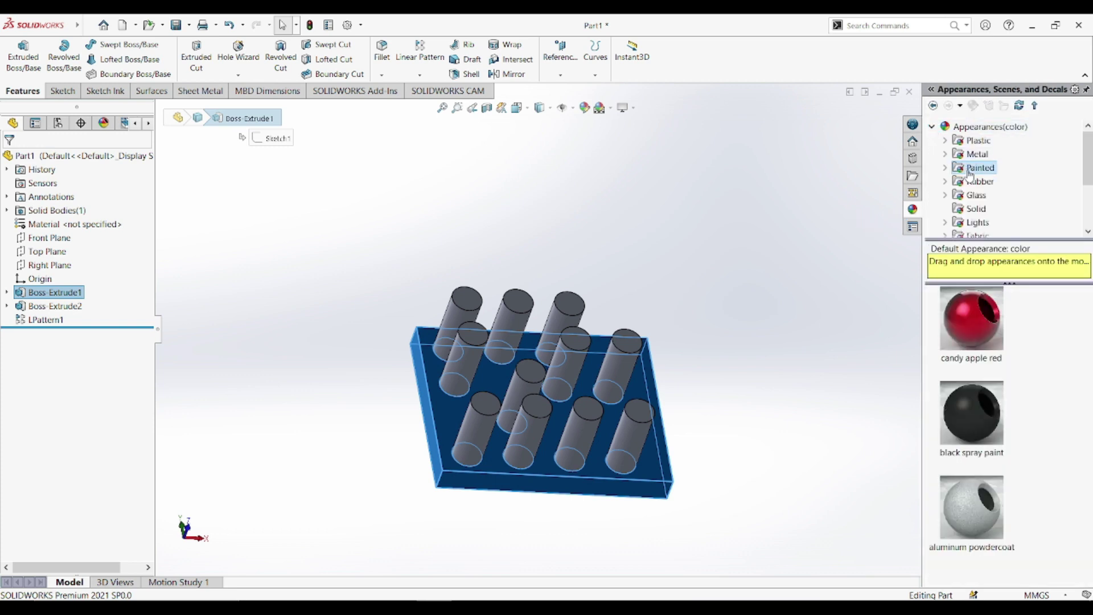
pyautogui.doubleClick(966, 328)
# Apply black spray paint to the original pin, Boss-Extrude2.
pyautogui.moveTo(778, 344); pyautogui.dragTo(467, 335, button='middle')
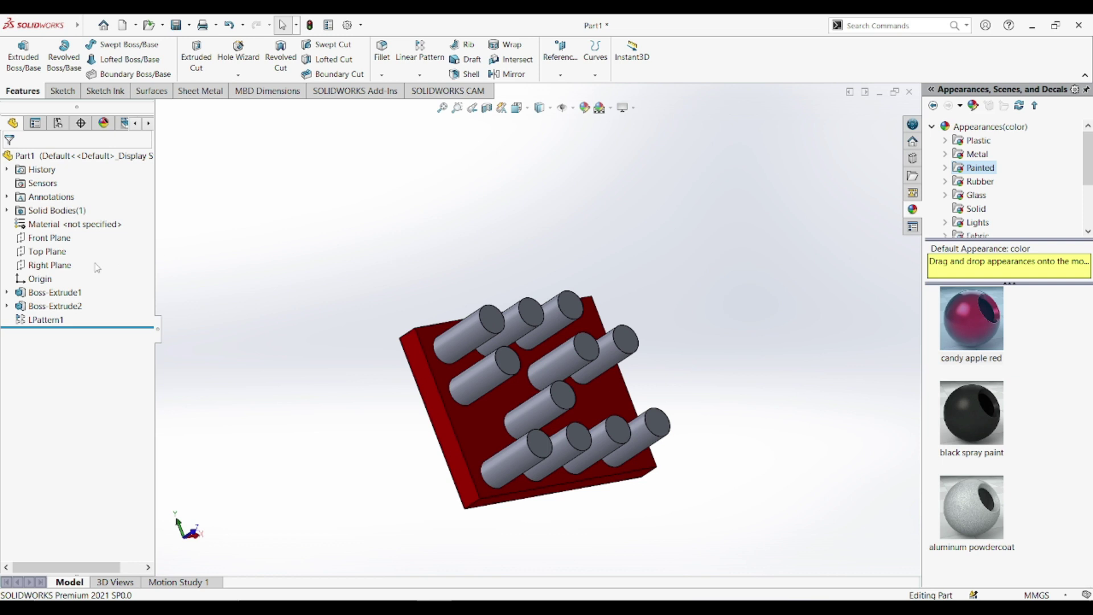
pyautogui.click(62, 306)
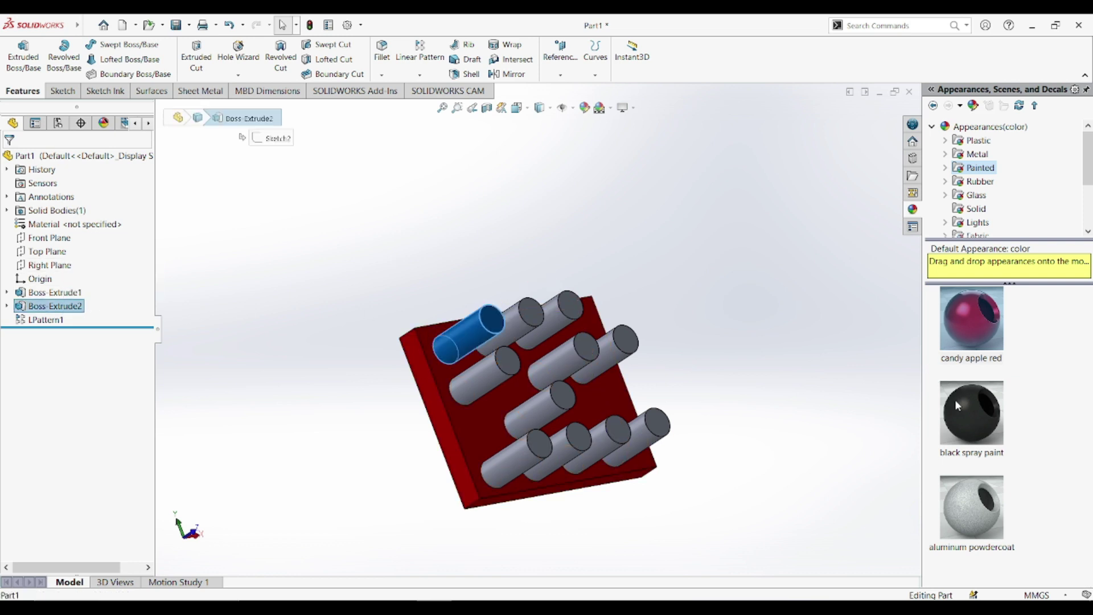
pyautogui.click(955, 411)
pyautogui.moveTo(819, 301)
pyautogui.mouseDown(button='middle')
pyautogui.moveTo(712, 346)
pyautogui.moveTo(433, 342)
pyautogui.moveTo(342, 243)
pyautogui.moveTo(359, 240)
pyautogui.mouseUp(button='middle')
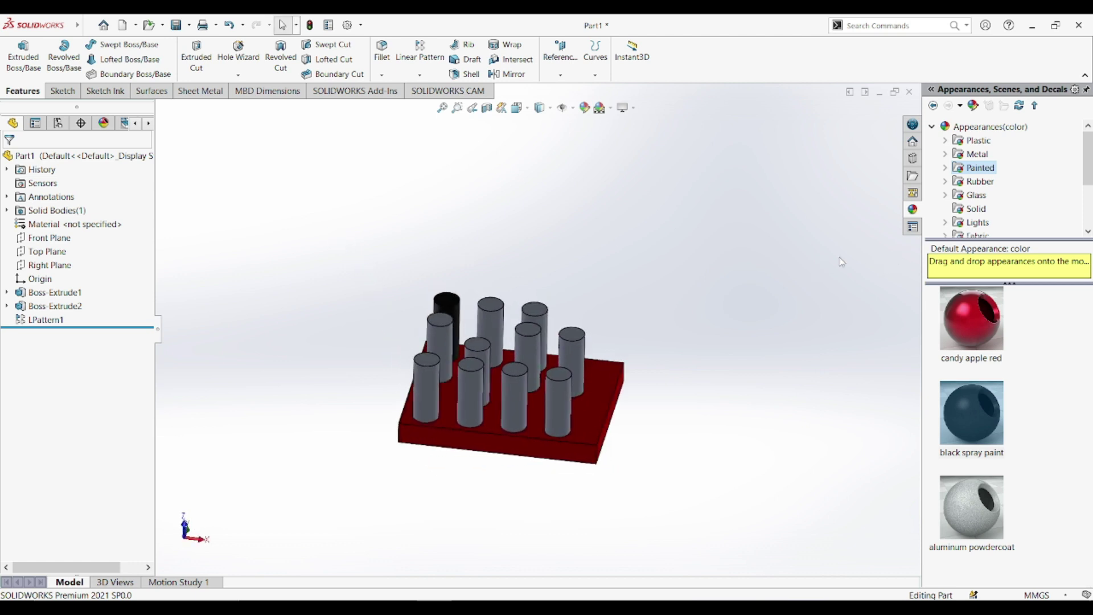
# Turn on Geometry pattern in LPattern1 so all 11 pins show black spray paint.
pyautogui.click(60, 320)
pyautogui.click(64, 291)
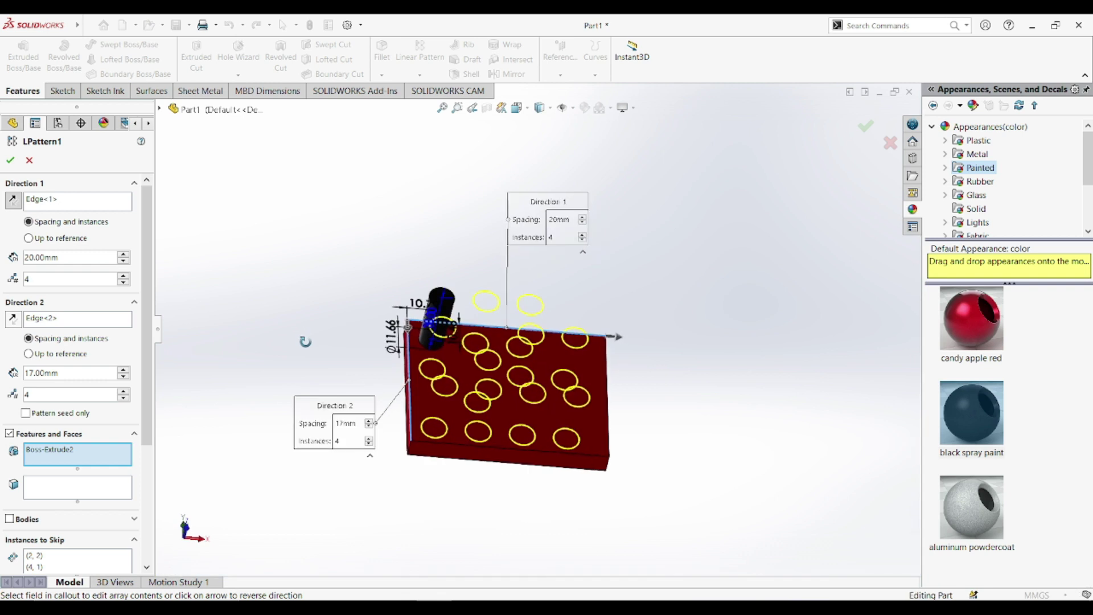
pyautogui.scroll(-3, 72, 340)
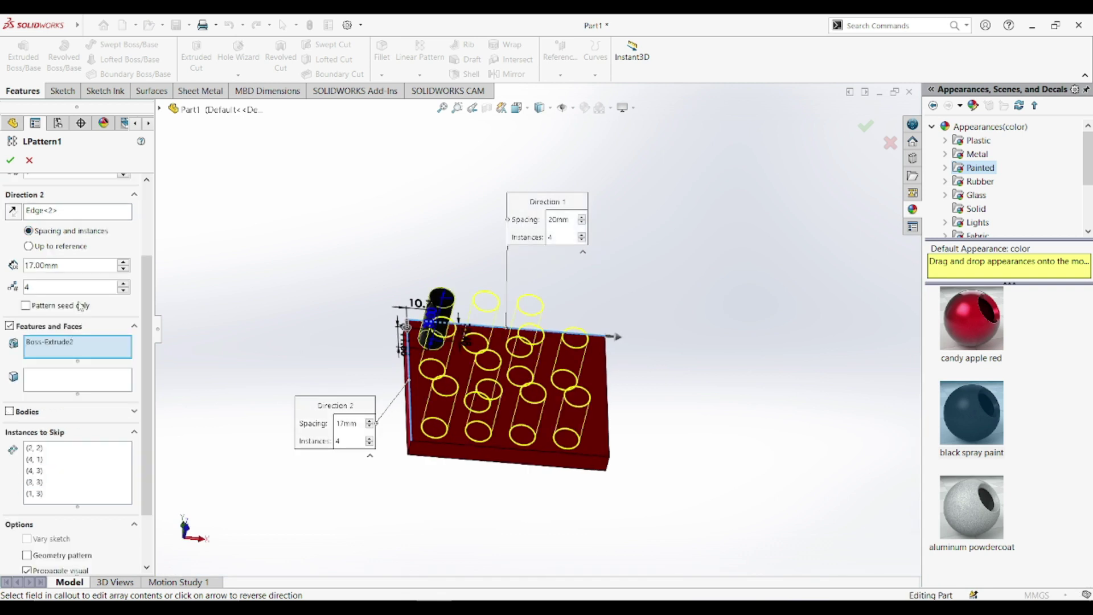
pyautogui.scroll(-2, 86, 340)
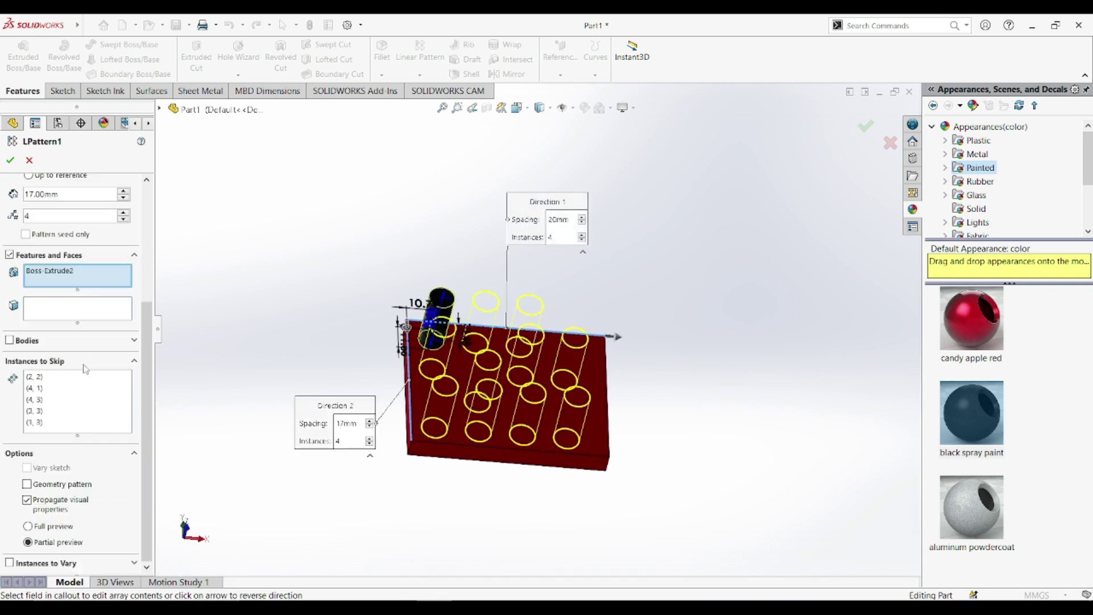
pyautogui.click(27, 484)
pyautogui.press('Return')
pyautogui.moveTo(288, 288)
pyautogui.mouseDown(button='middle')
pyautogui.moveTo(352, 306)
pyautogui.moveTo(497, 313)
pyautogui.moveTo(551, 367)
pyautogui.moveTo(414, 313)
pyautogui.moveTo(346, 313)
pyautogui.moveTo(488, 205)
pyautogui.moveTo(568, 211)
pyautogui.moveTo(605, 262)
pyautogui.moveTo(420, 289)
pyautogui.moveTo(479, 324)
pyautogui.mouseUp(button='middle')
pyautogui.moveTo(490, 361)
pyautogui.mouseDown(button='middle')
pyautogui.moveTo(559, 241)
pyautogui.moveTo(435, 281)
pyautogui.moveTo(427, 359)
pyautogui.moveTo(514, 368)
pyautogui.mouseUp(button='middle')
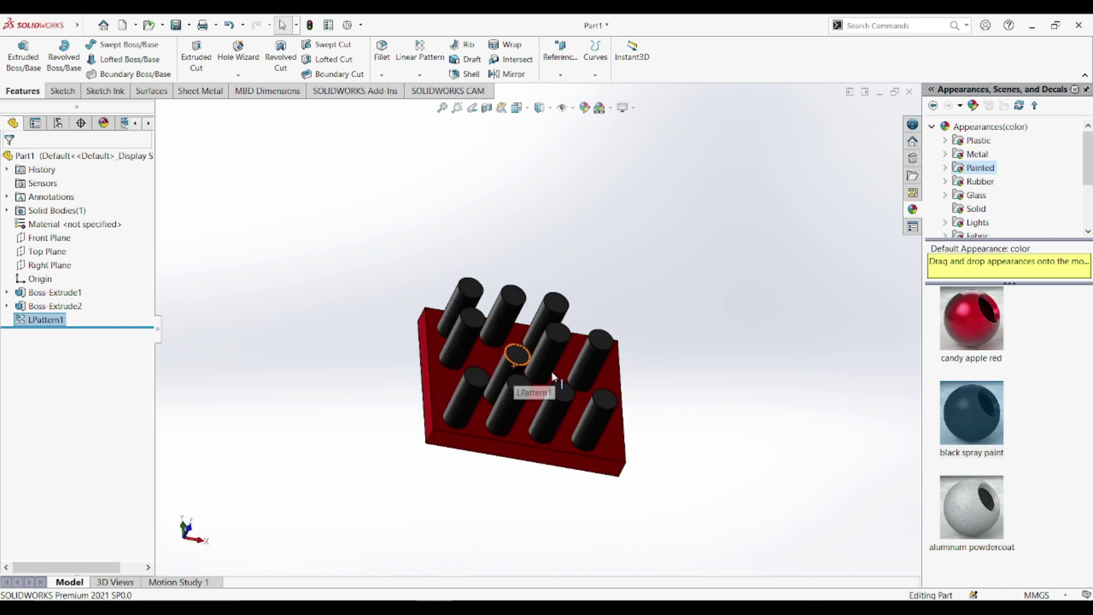